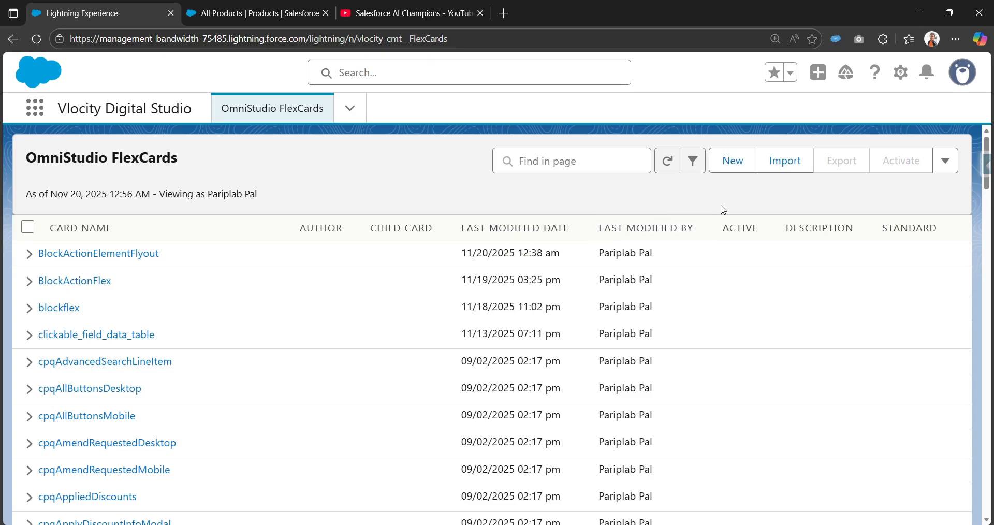
Create a new FlexCard named sosl_flex with Is Child Card turned on.
left_click(731, 171)
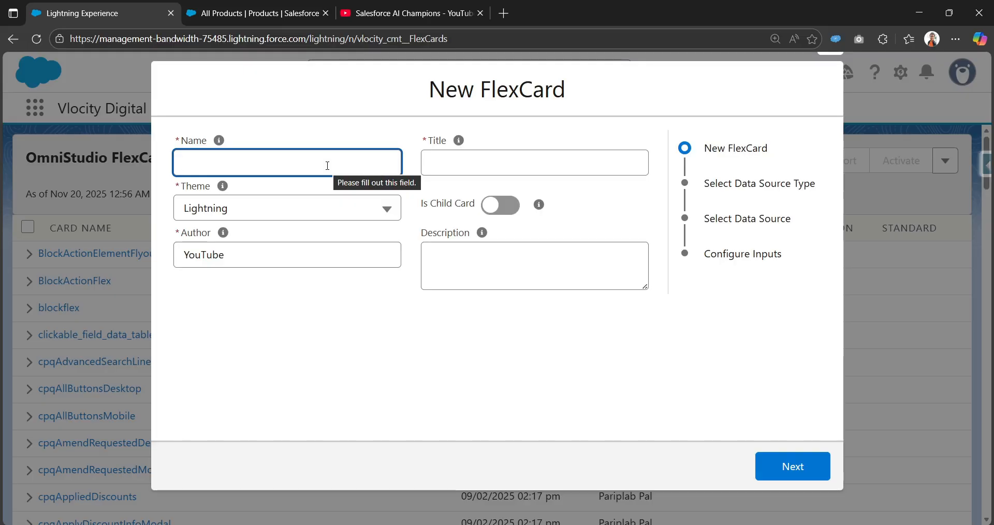
type("o")
type("osl")
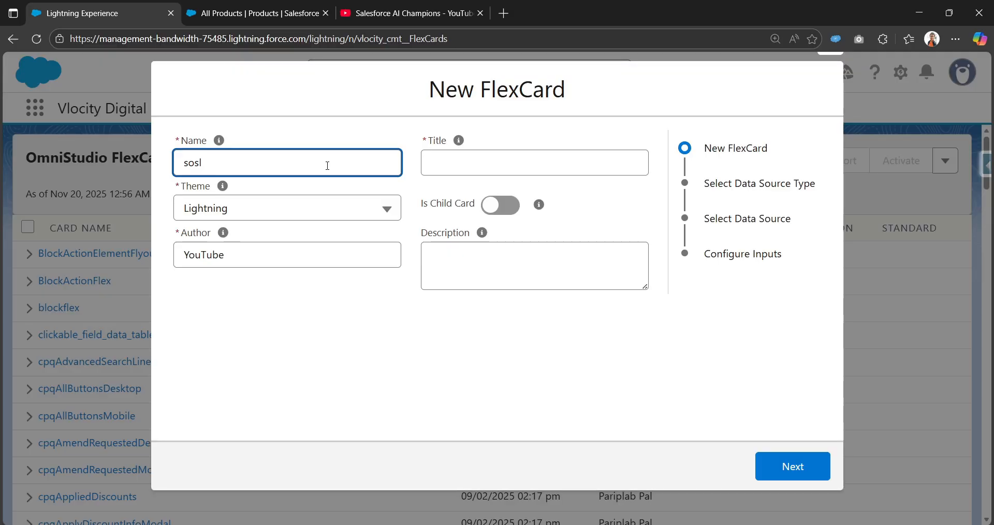
type("_flex")
key("Tab")
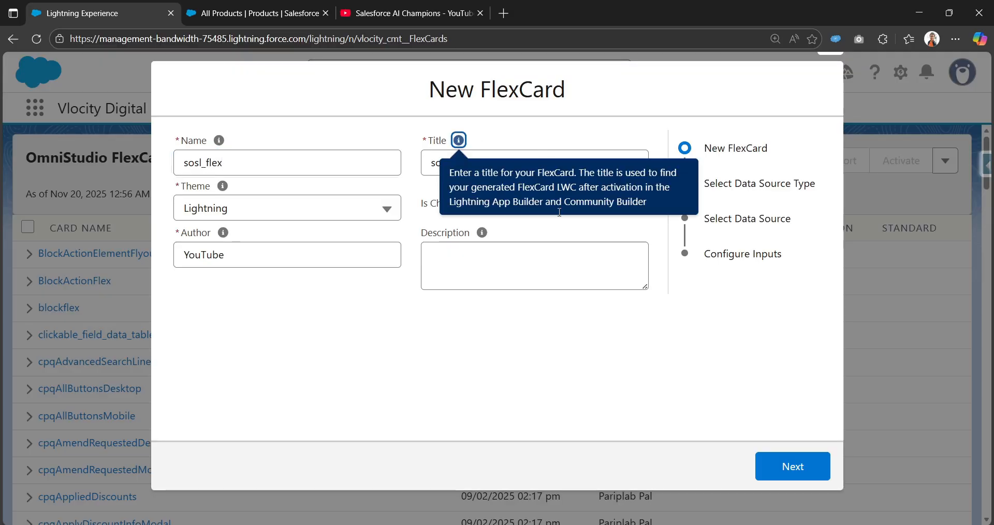
left_click(479, 343)
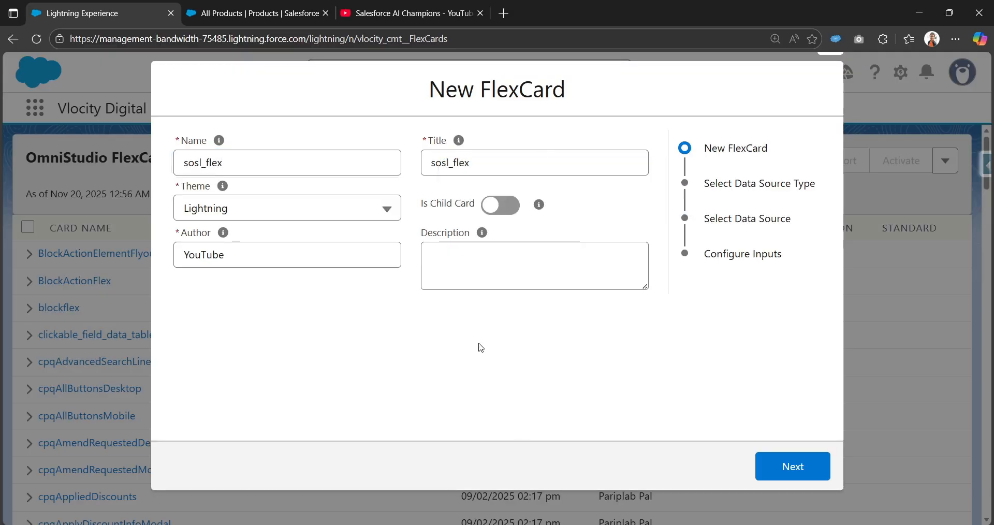
left_click(501, 207)
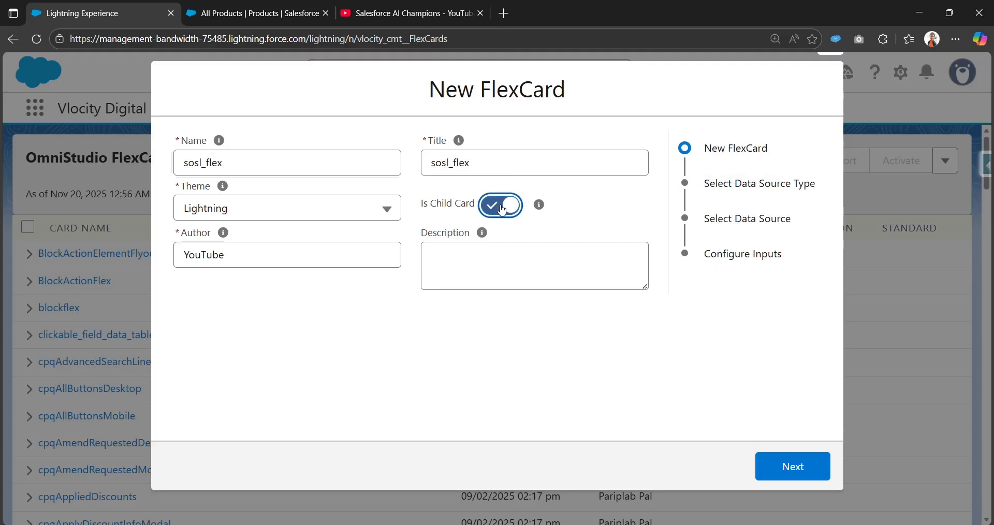
mouse_move(540, 210)
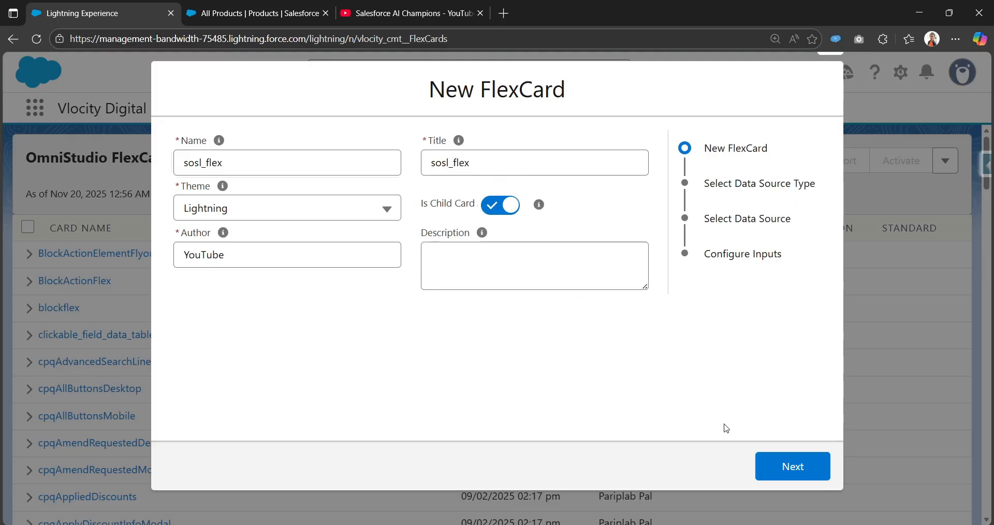
left_click(800, 471)
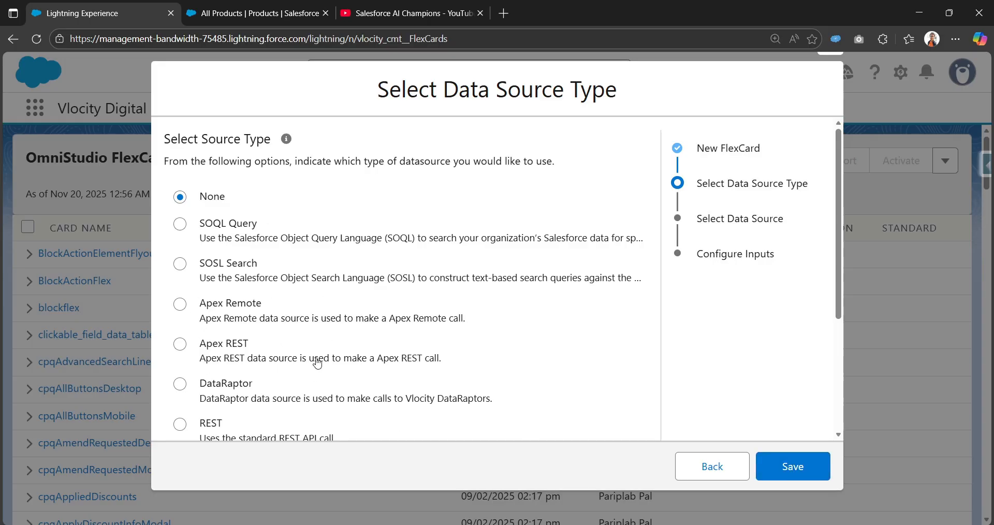
Choose SOSL Search as the card's data source type and continue.
scroll(322, 337, "down", 5)
scroll(321, 337, "up", 5)
scroll(218, 375, "down", 5)
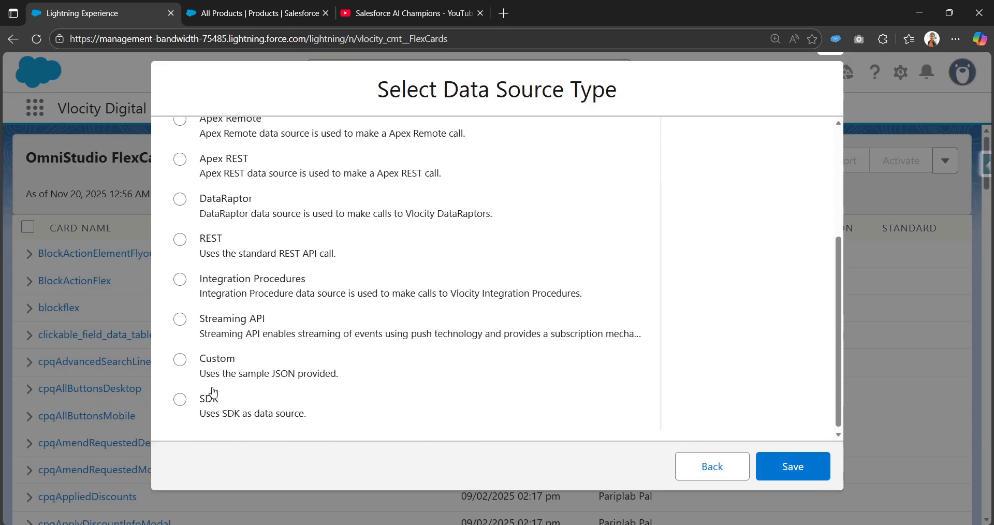
scroll(218, 372, "up", 5)
scroll(233, 331, "down", 3)
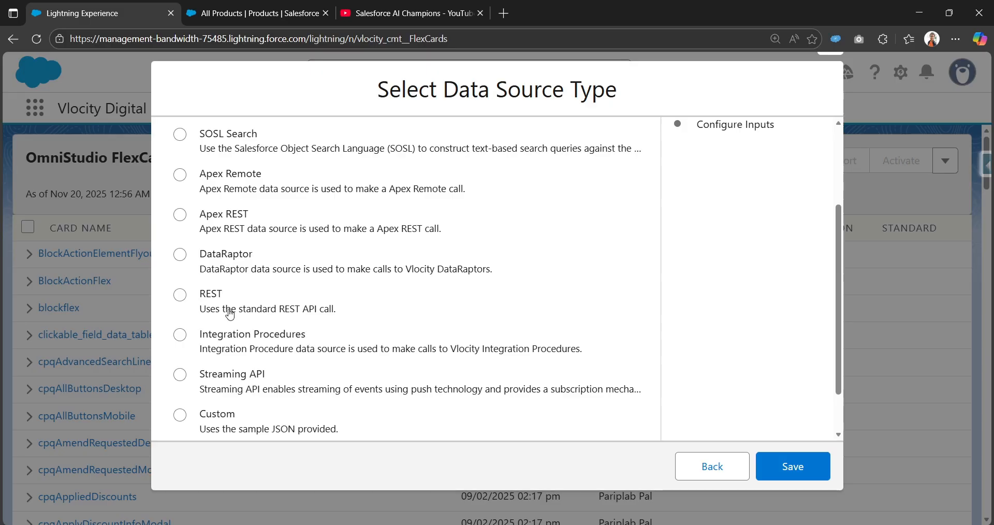
scroll(249, 353, "up", 3)
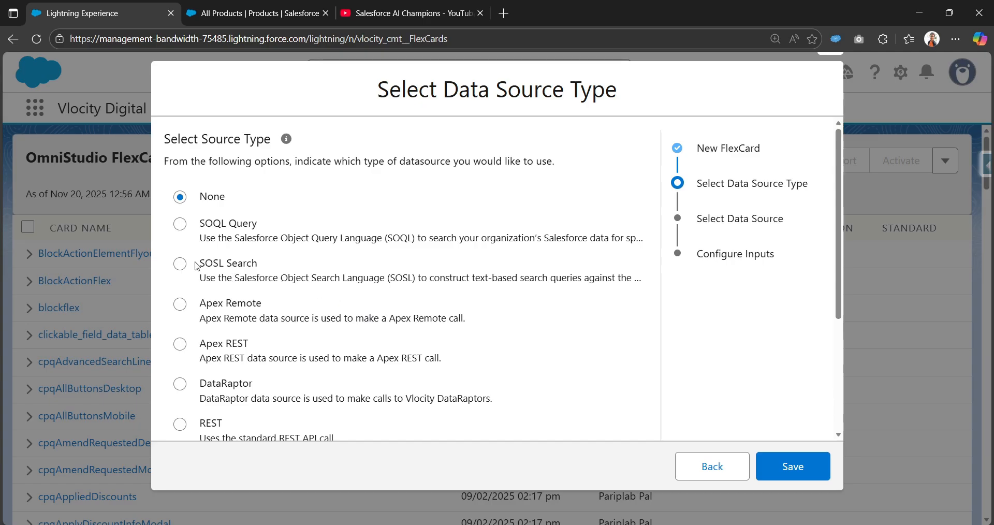
left_click(216, 268)
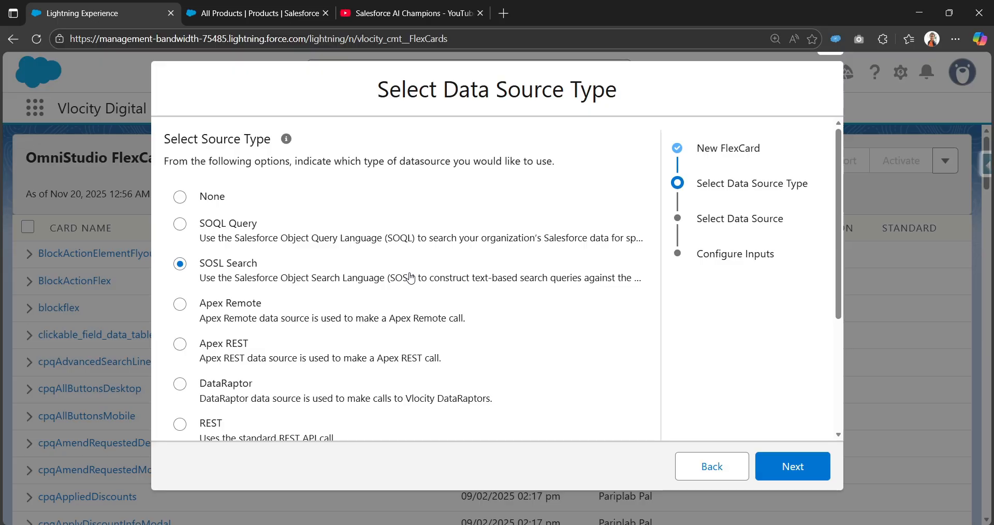
left_click(782, 467)
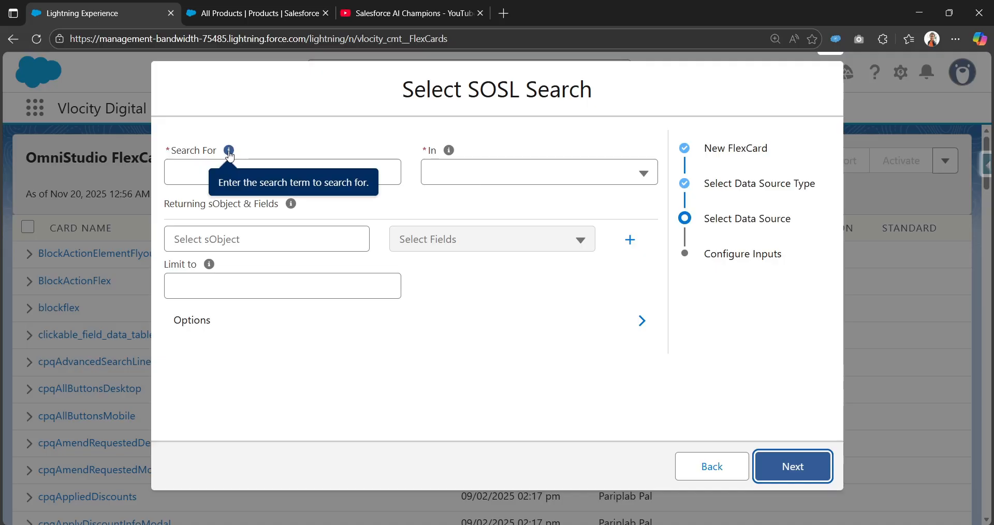
Copy the word 'Service' from the Broadband Cable Service product in All Products.
mouse_move(228, 153)
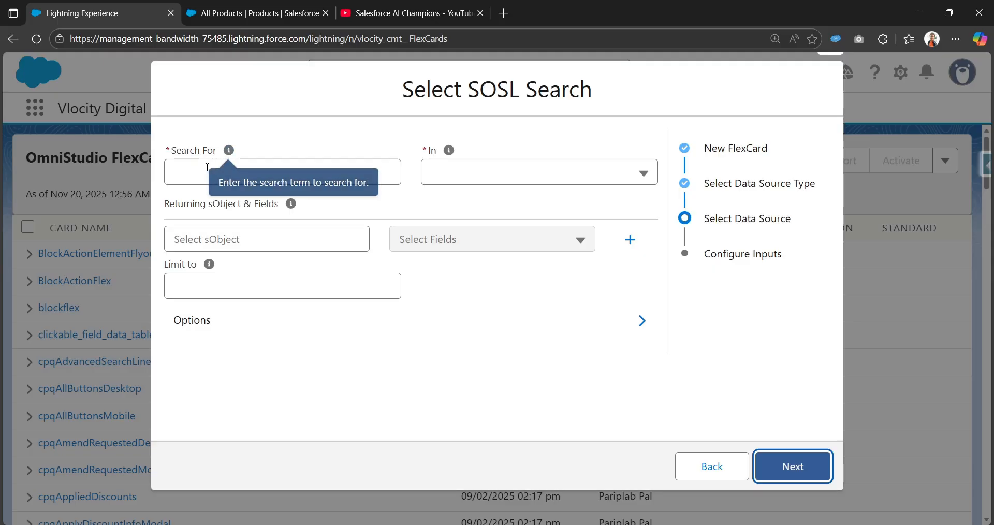
left_click(201, 173)
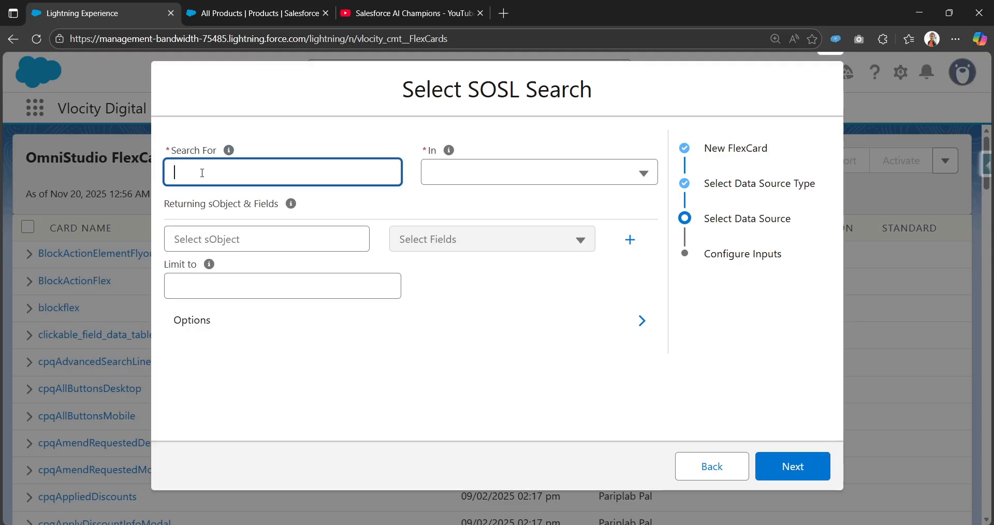
left_click(235, 13)
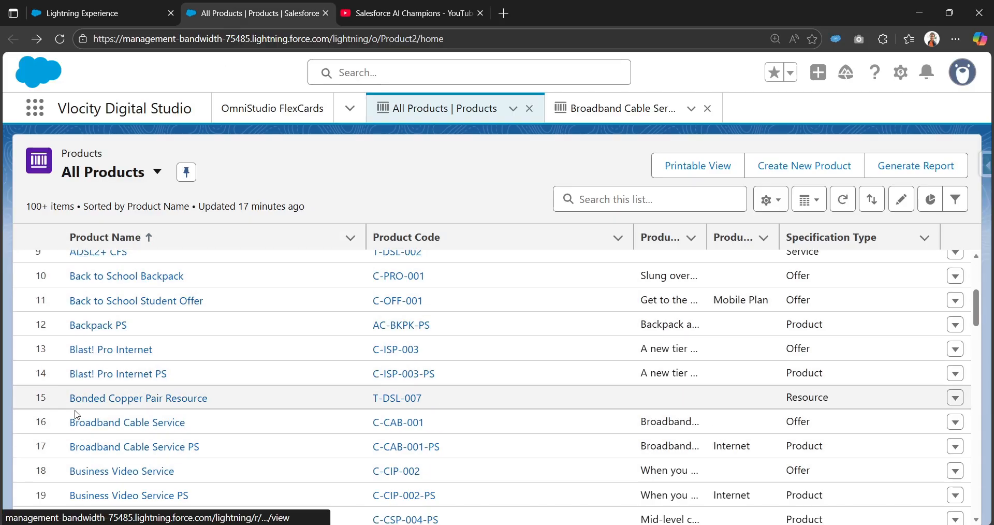
scroll(133, 400, "up", 4)
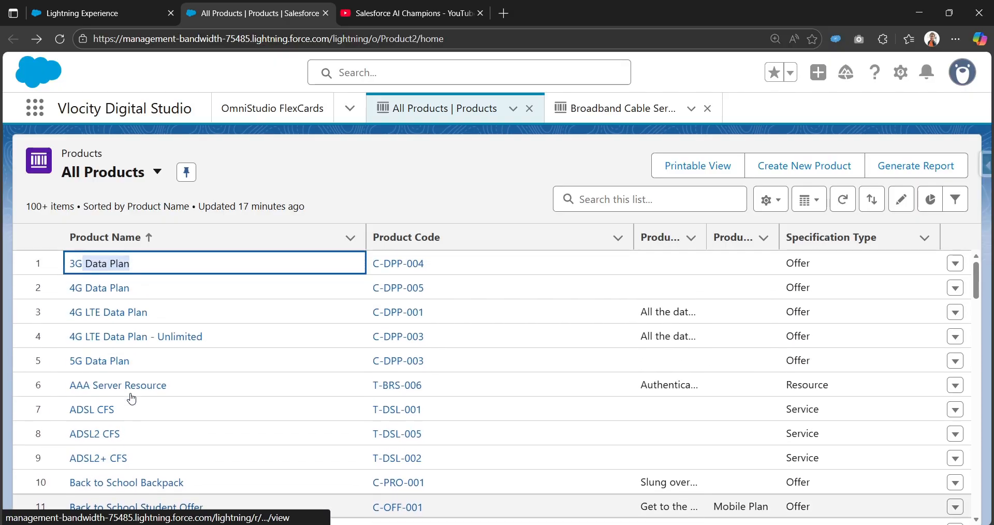
scroll(117, 383, "down", 4)
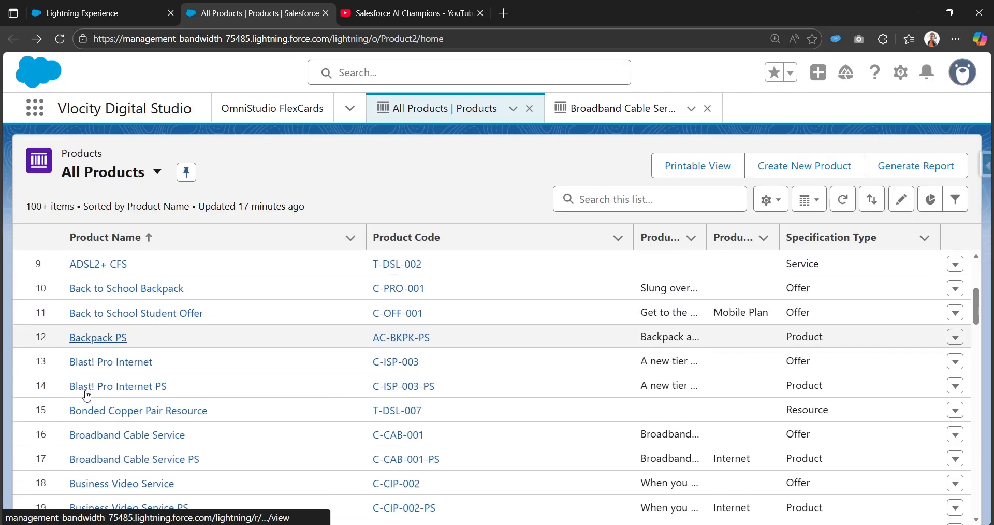
scroll(93, 400, "up", 4)
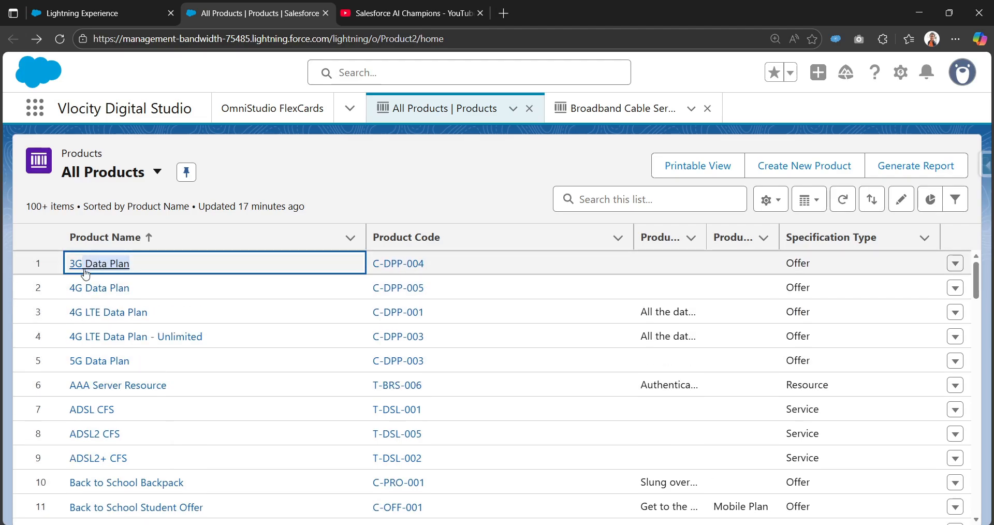
scroll(113, 444, "down", 3)
scroll(112, 444, "down", 1)
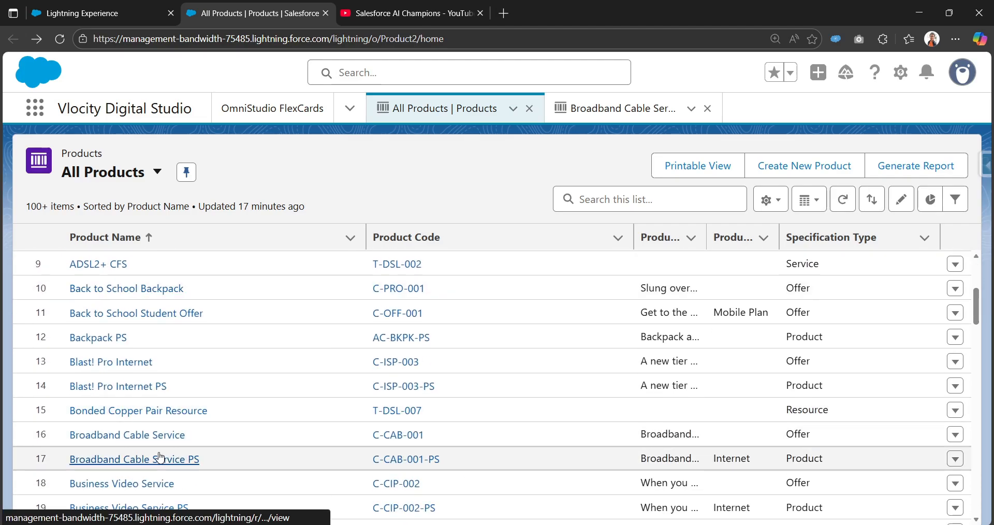
scroll(145, 456, "down", 2)
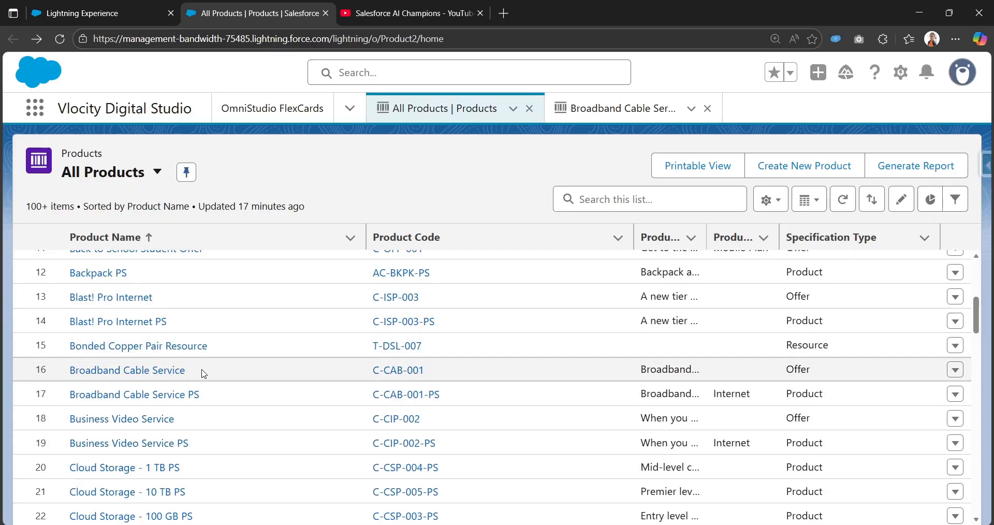
left_click_drag(157, 371, 154, 372)
key("ctrl+c")
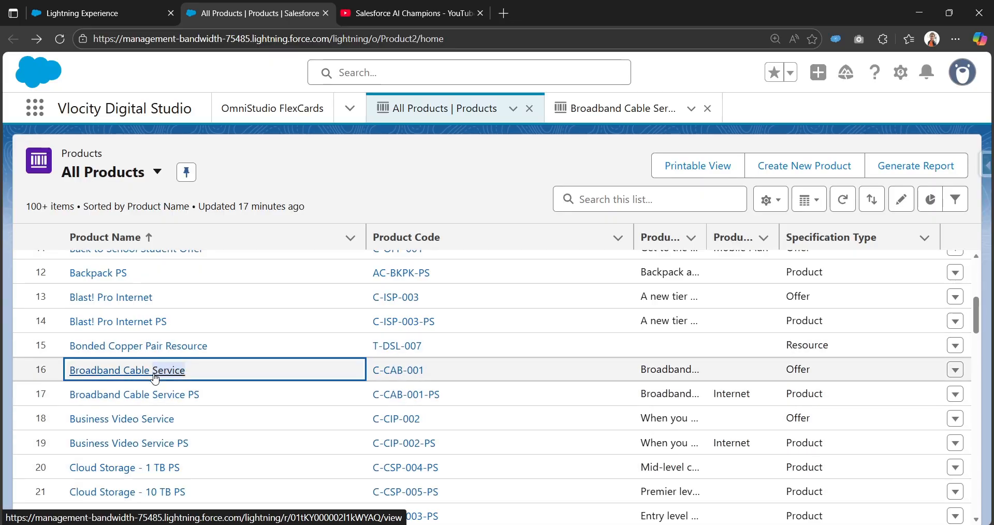
left_click(80, 4)
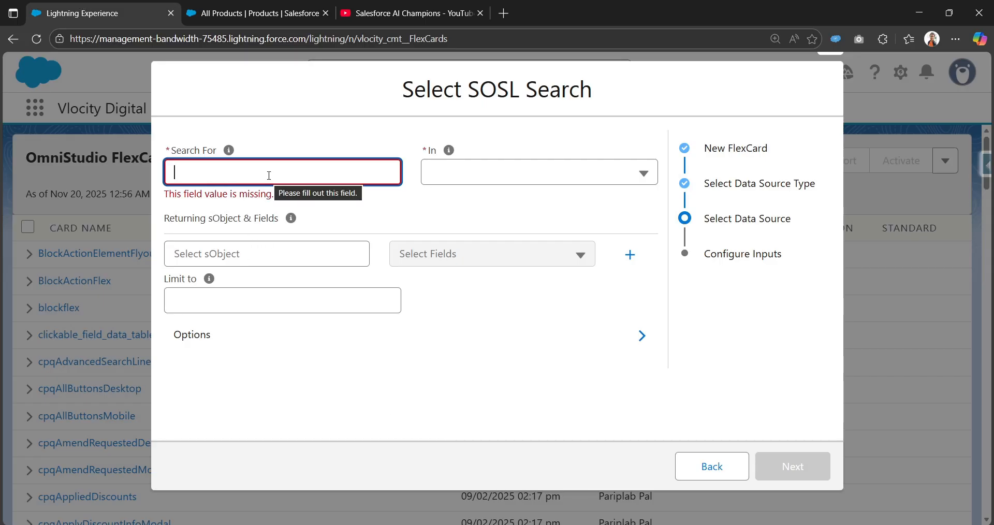
Search for 'Service' in All Fields, returning Product2 records.
key("ctrl+v")
left_click(453, 170)
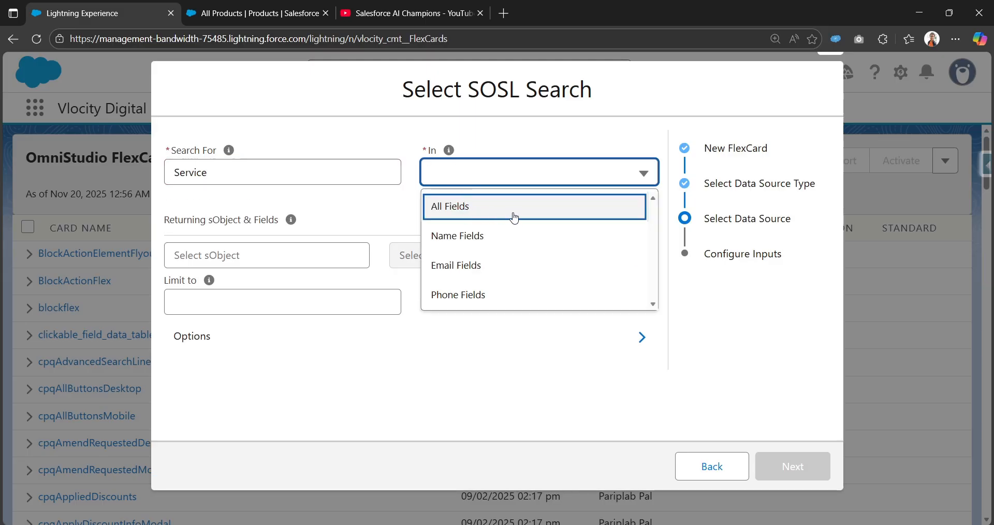
left_click(510, 213)
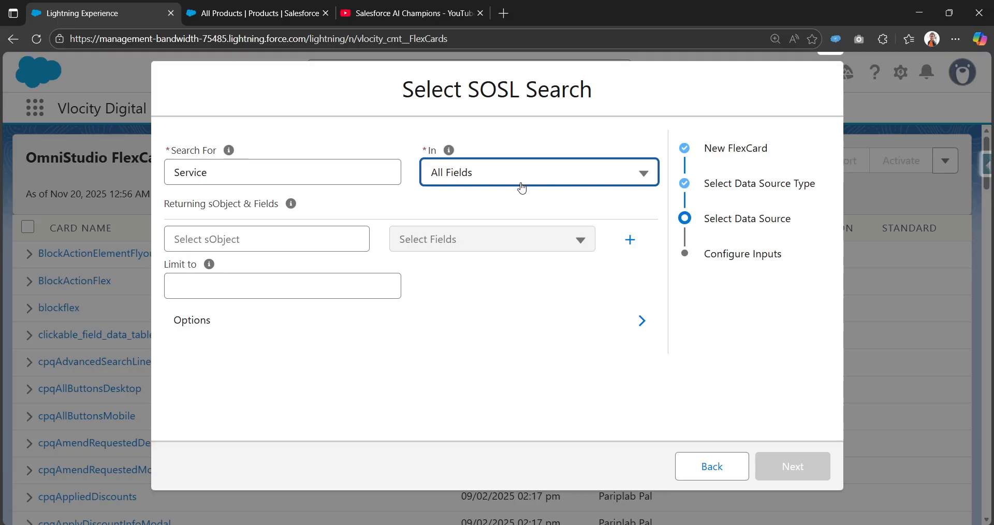
left_click(290, 238)
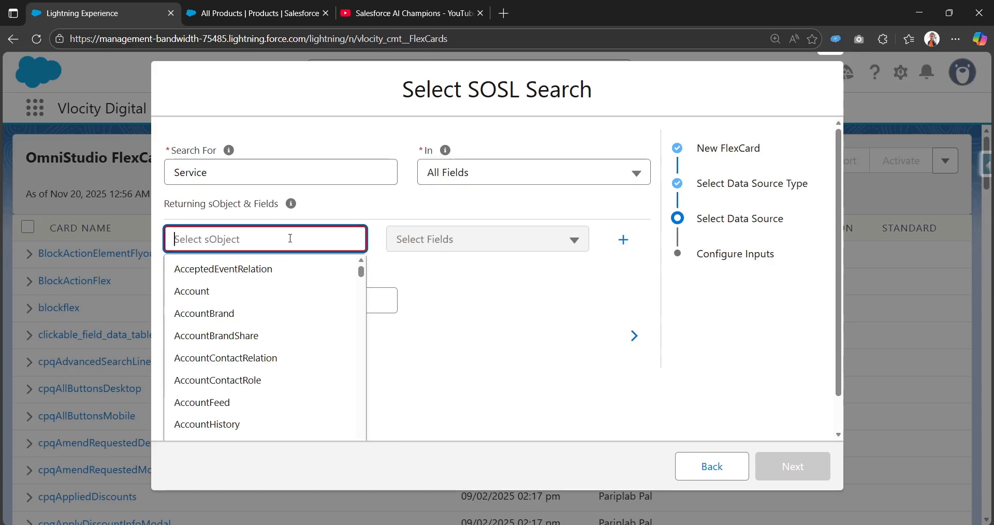
type("Prod")
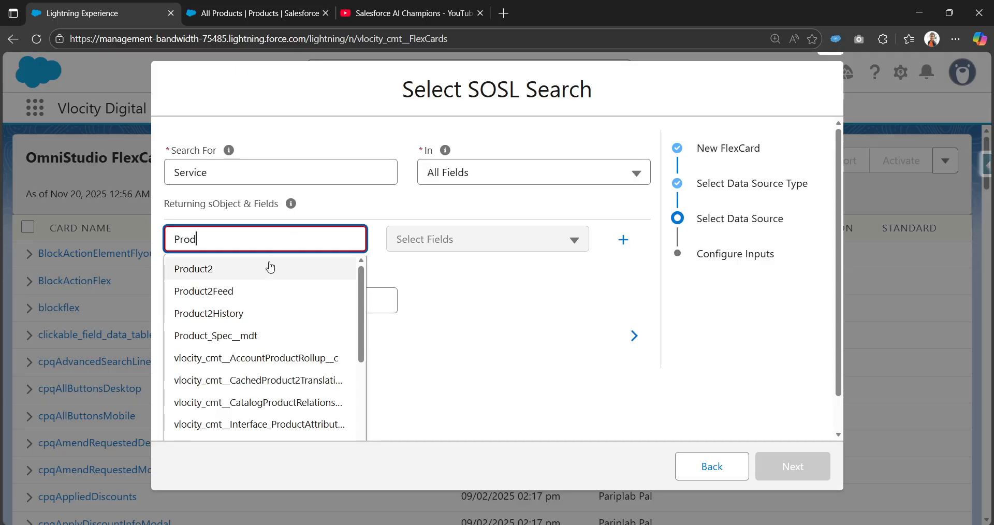
left_click(261, 273)
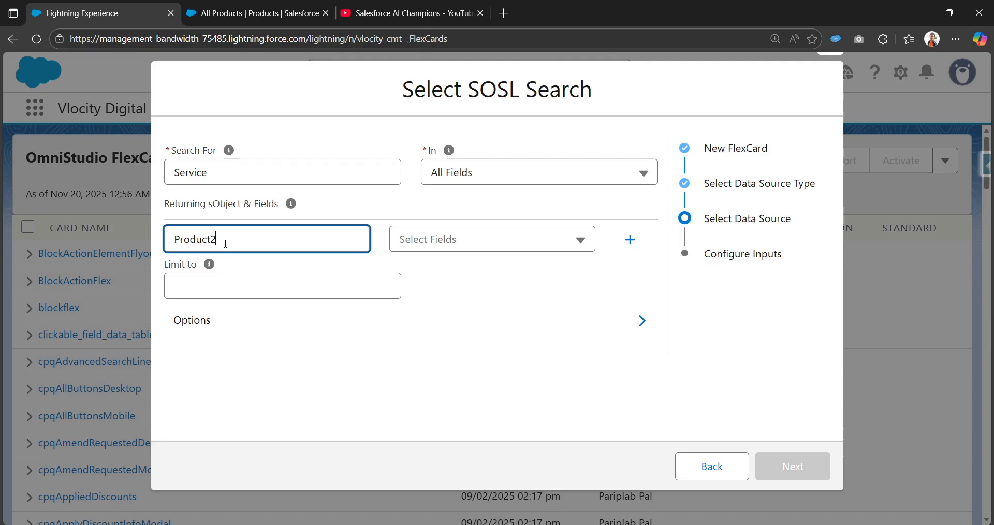
Return the Product2 Name field and limit the search to 10 results.
left_click(490, 247)
left_click(453, 310)
left_click(252, 13)
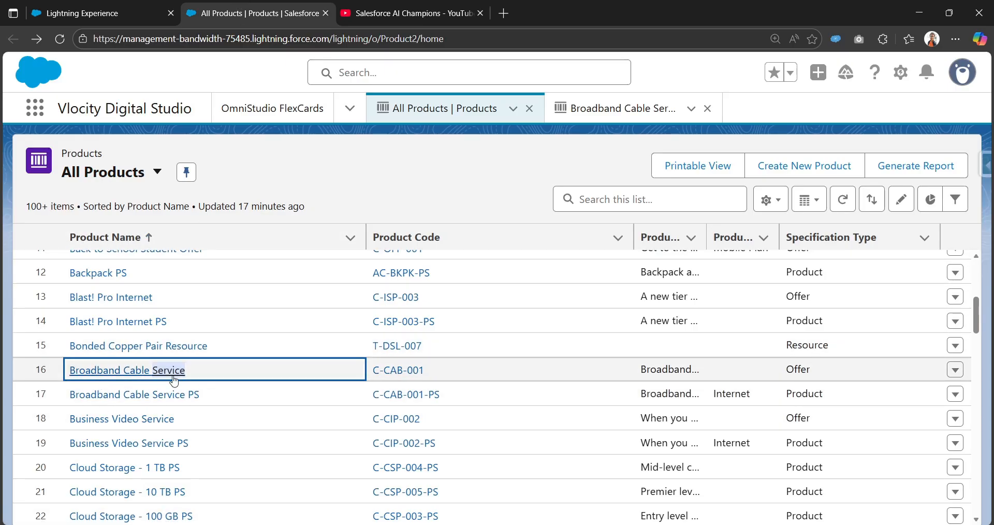
left_click(94, 5)
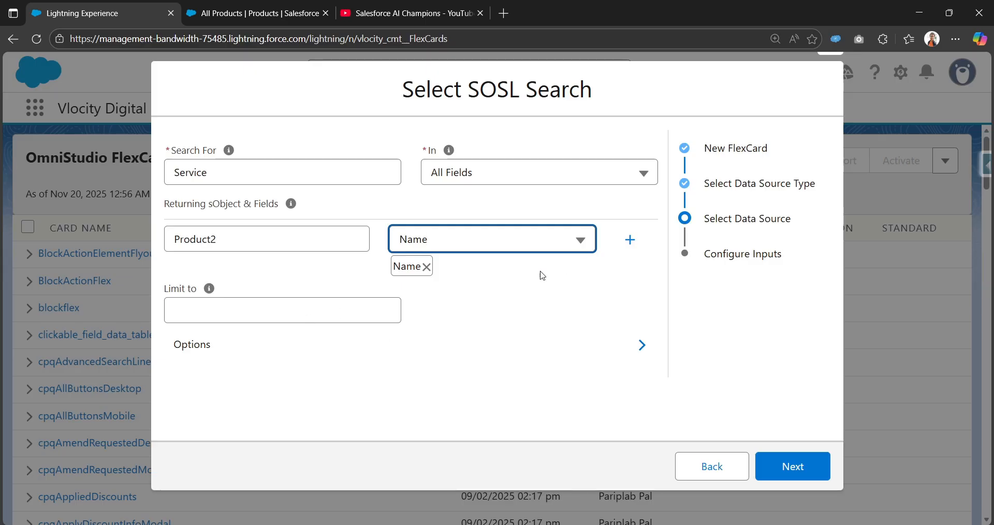
left_click(326, 309)
type("0")
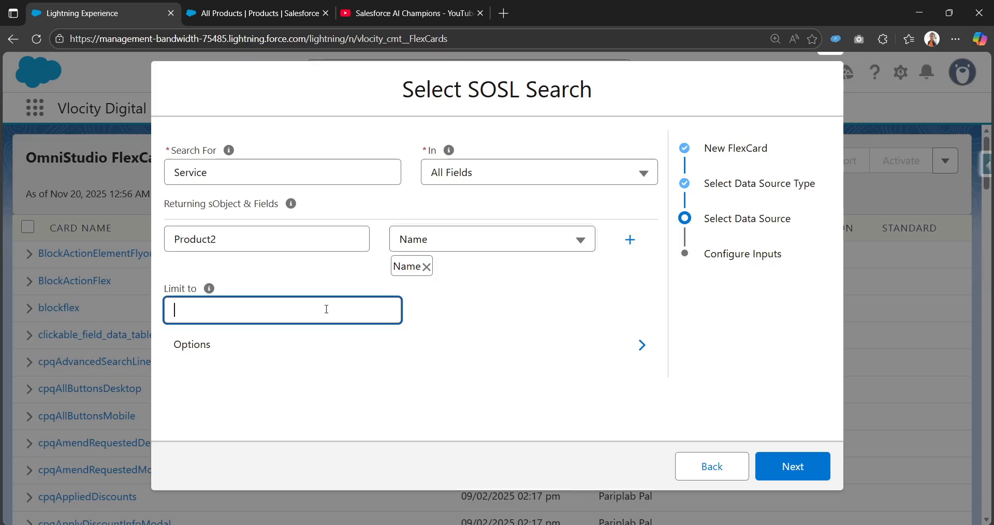
type("10")
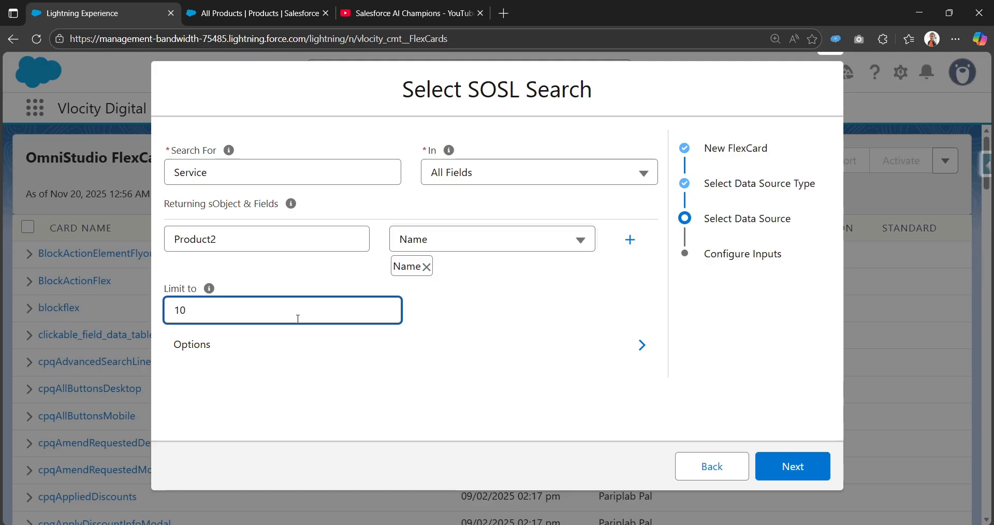
left_click(326, 277)
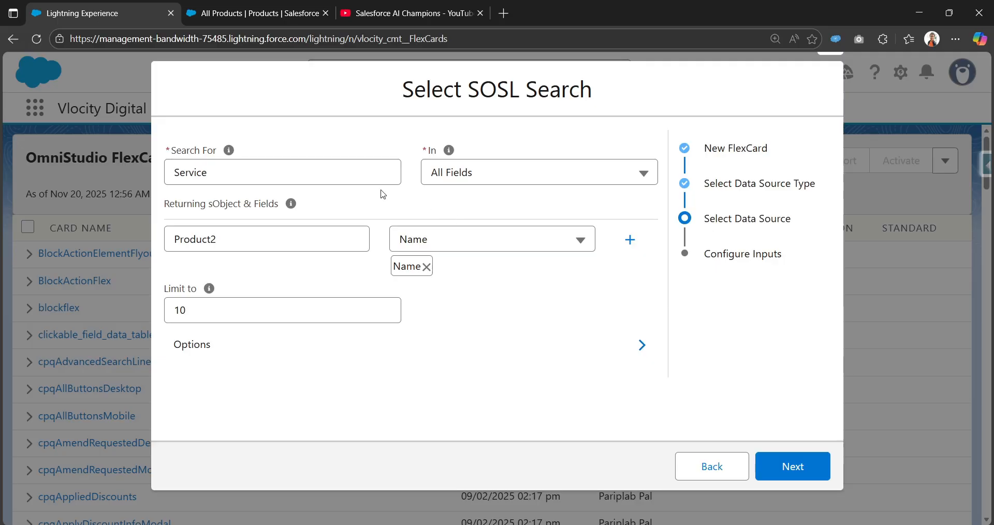
Add Account as a second returning object with its Name field.
left_click(283, 174)
left_click_drag(177, 167, 215, 173)
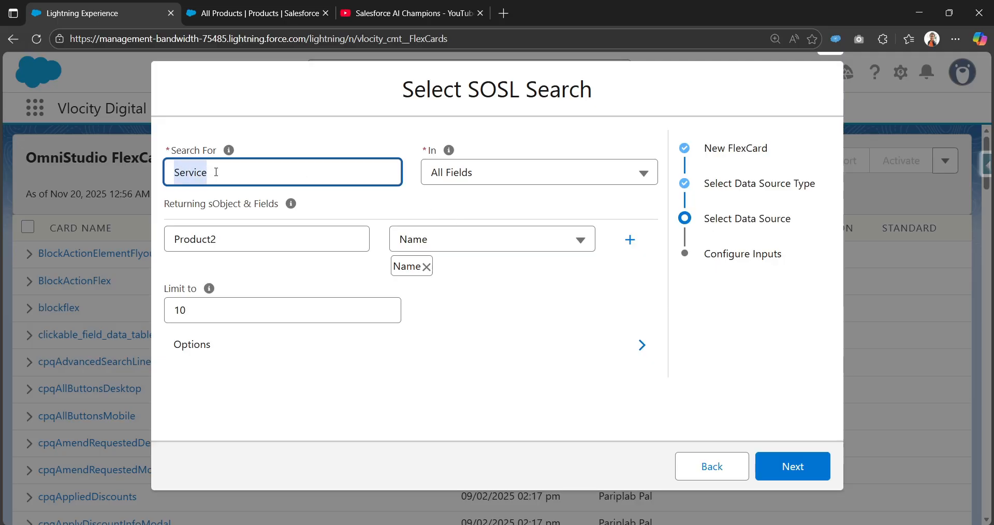
left_click(309, 116)
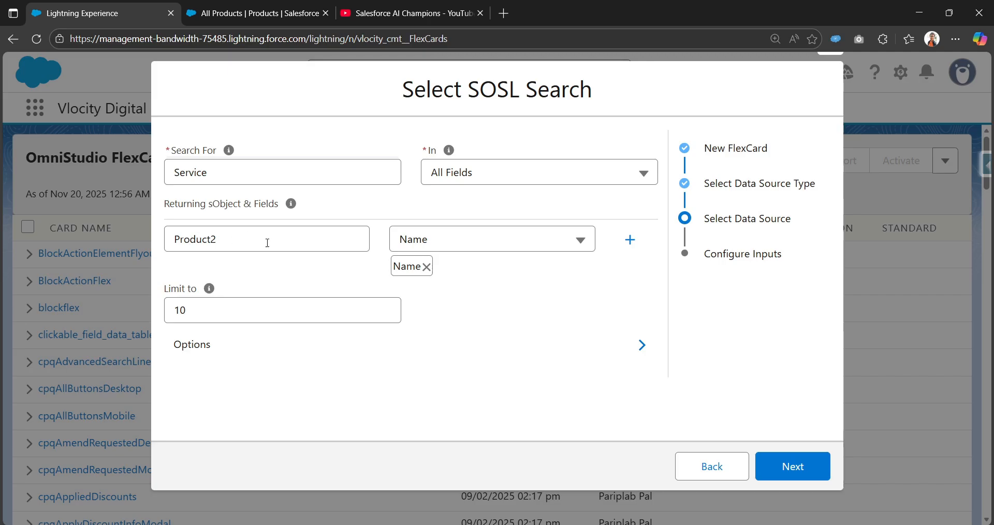
left_click(629, 241)
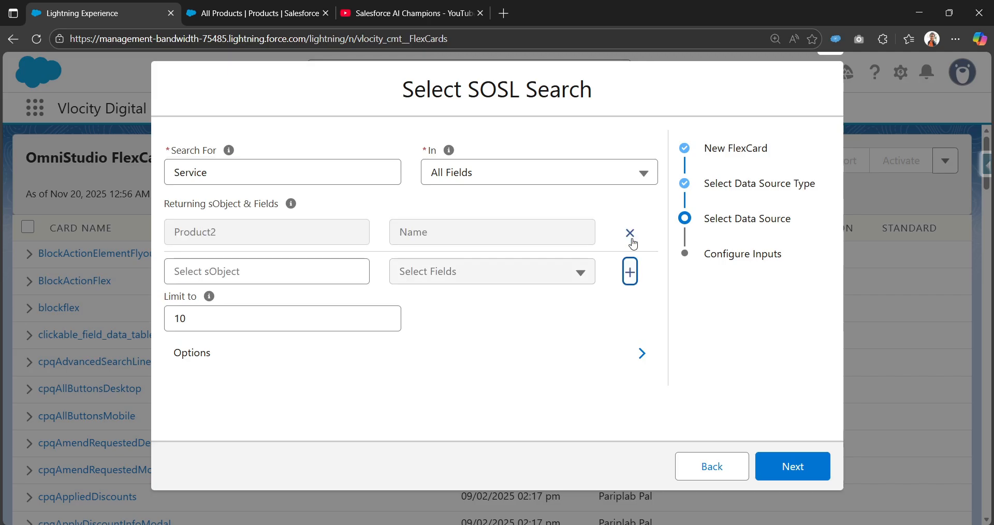
left_click(278, 261)
left_click(243, 323)
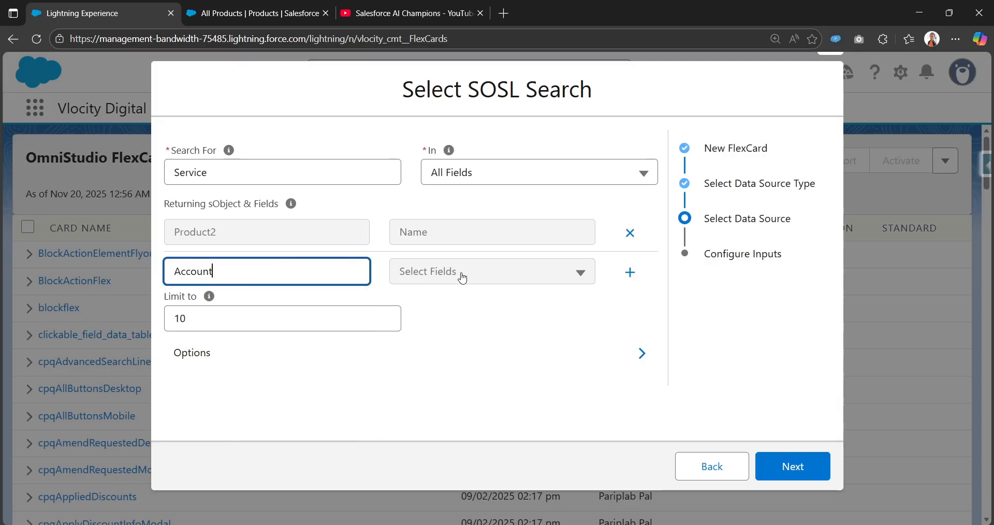
left_click(463, 277)
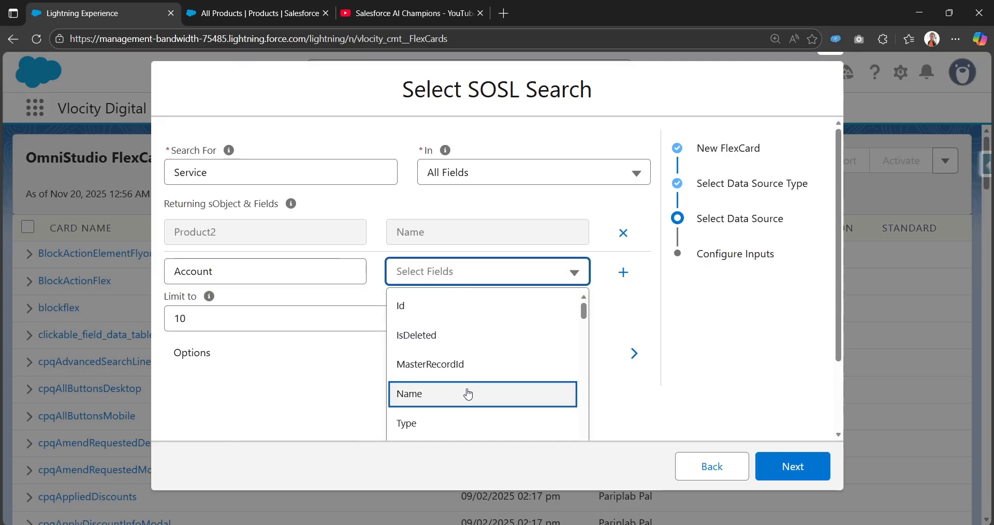
scroll(468, 394, "down", 3)
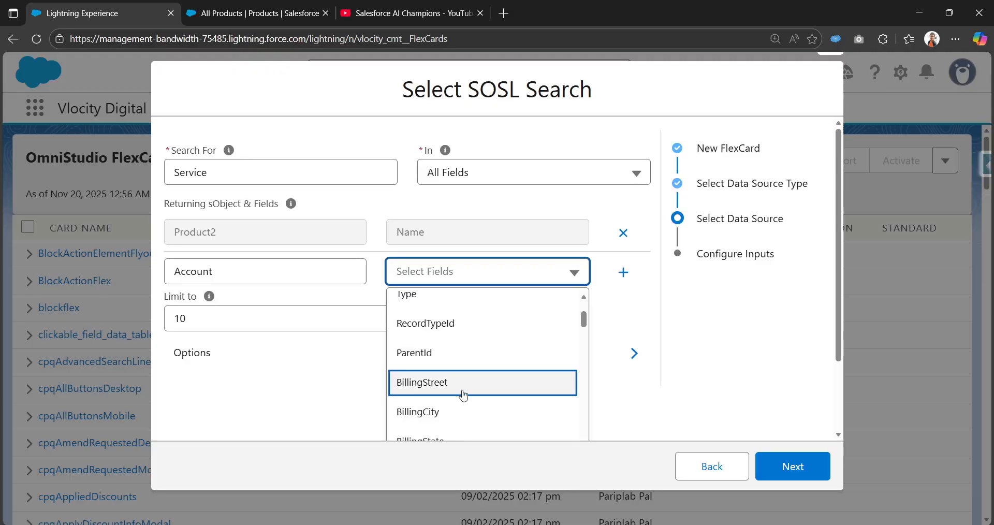
scroll(463, 395, "up", 3)
left_click(481, 331)
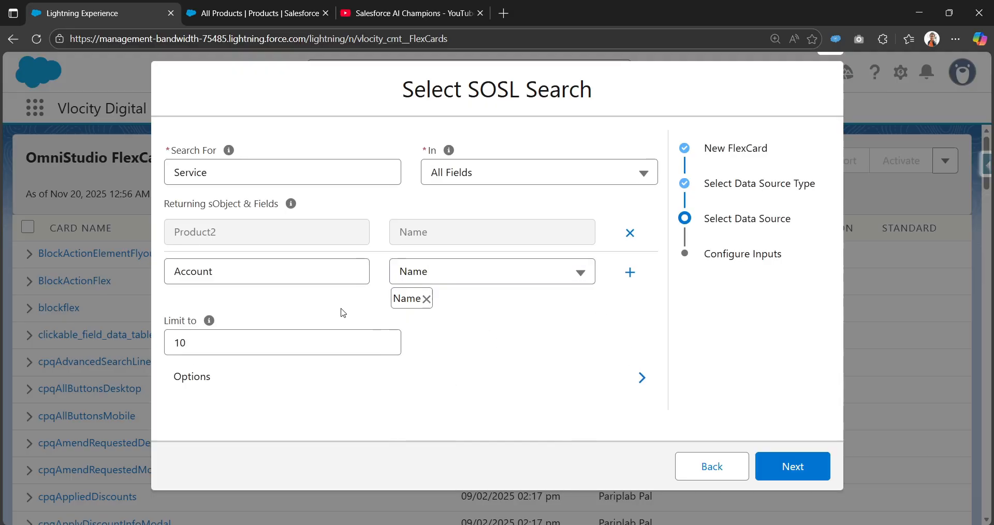
left_click(630, 272)
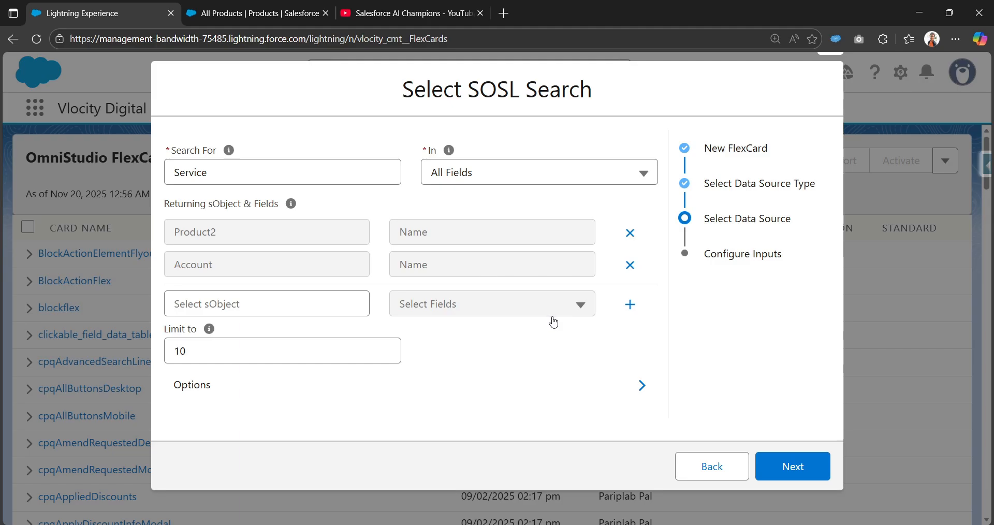
left_click(797, 469)
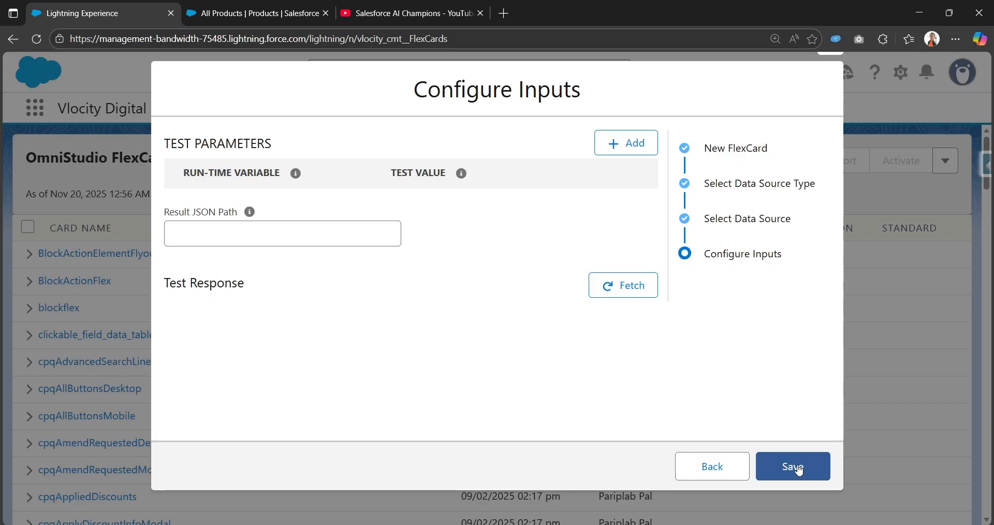
Fetch a test response for the SOSL search and view it as JSON.
left_click(630, 295)
scroll(280, 382, "down", 1)
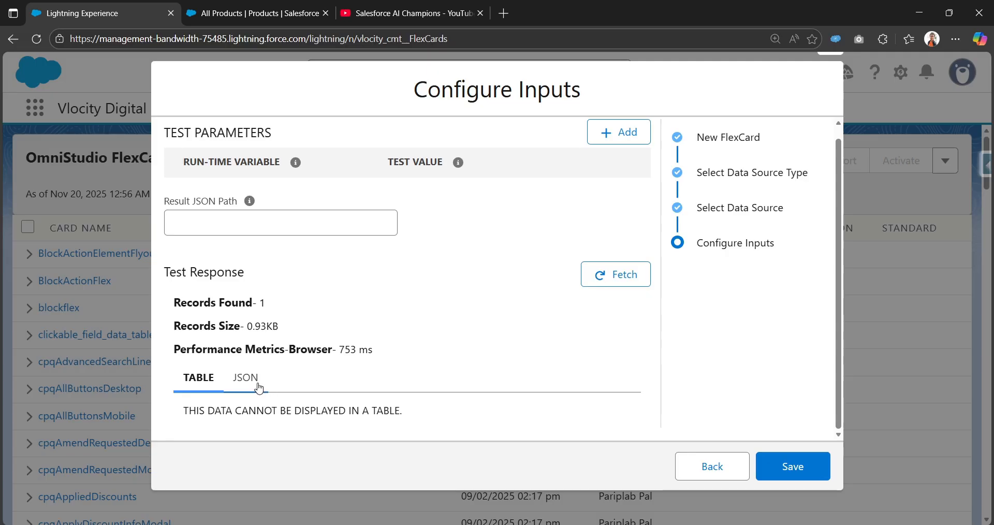
left_click(255, 384)
scroll(365, 353, "down", 3)
scroll(365, 353, "down", 3)
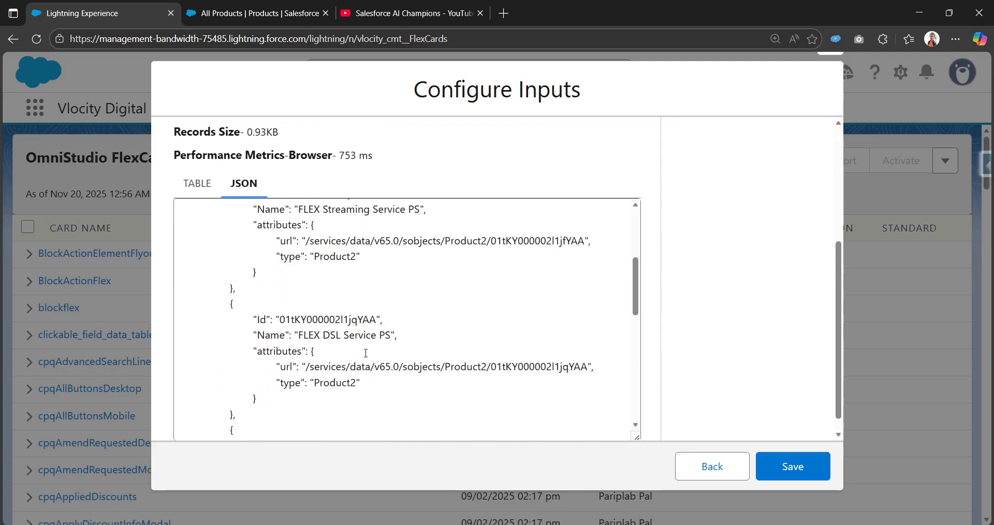
scroll(365, 353, "up", 3)
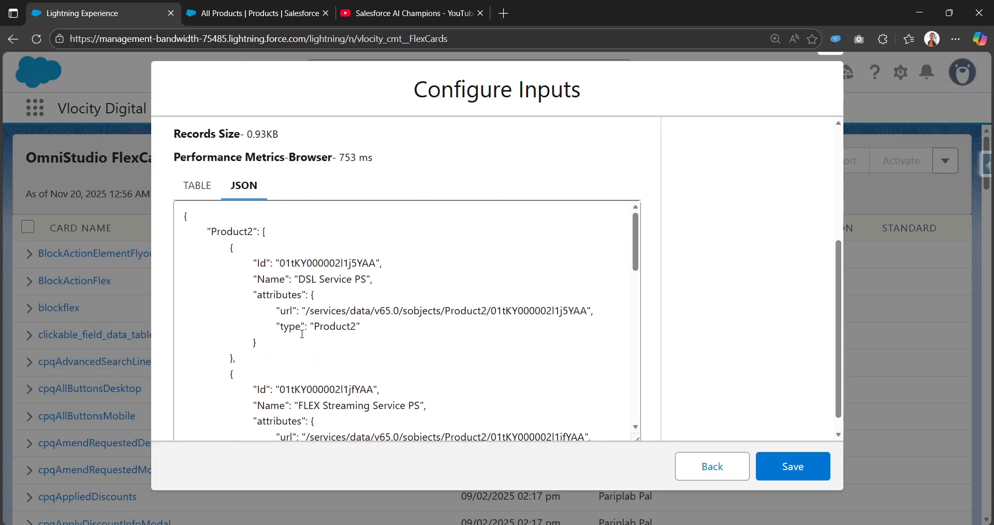
scroll(302, 334, "up", 3)
scroll(306, 311, "down", 5)
scroll(310, 285, "up", 3)
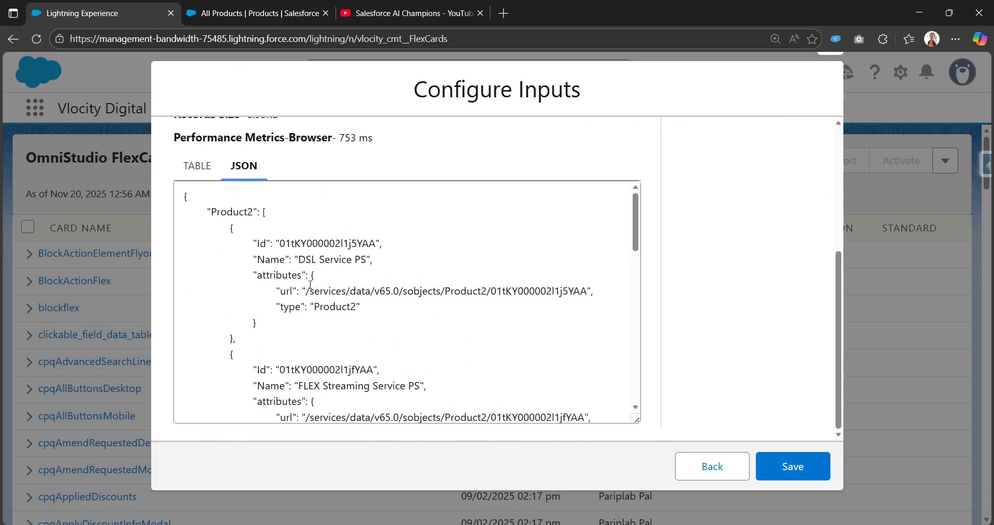
Inspect the first record's Name 'DSL Service PS' in the JSON and save the card.
left_click(308, 267)
double_click(335, 259)
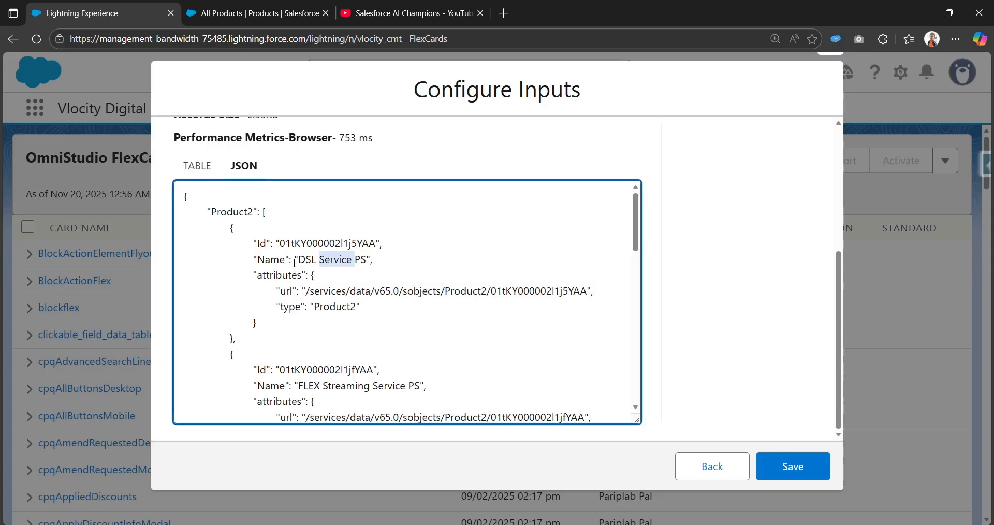
left_click(364, 263)
double_click(336, 261)
left_click_drag(256, 259, 372, 260)
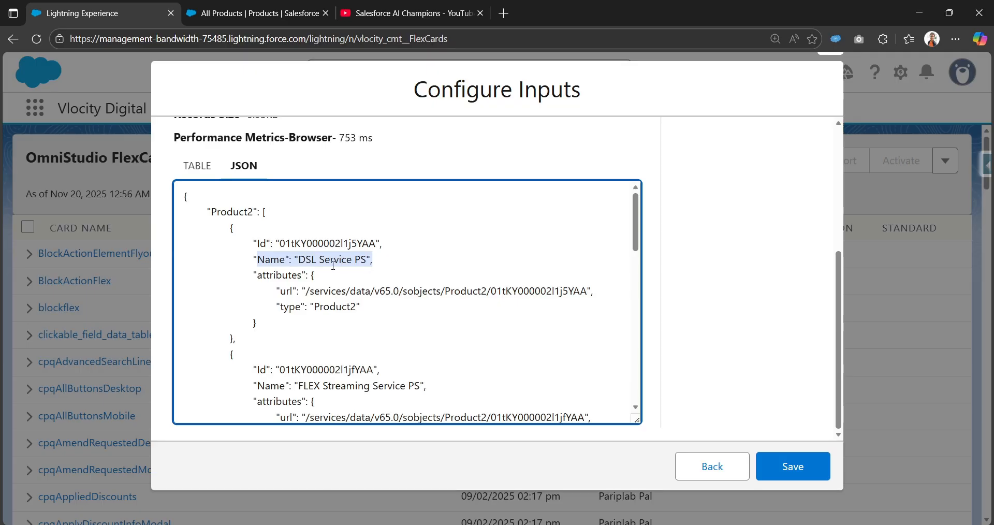
scroll(333, 266, "down", 3)
scroll(337, 311, "down", 2)
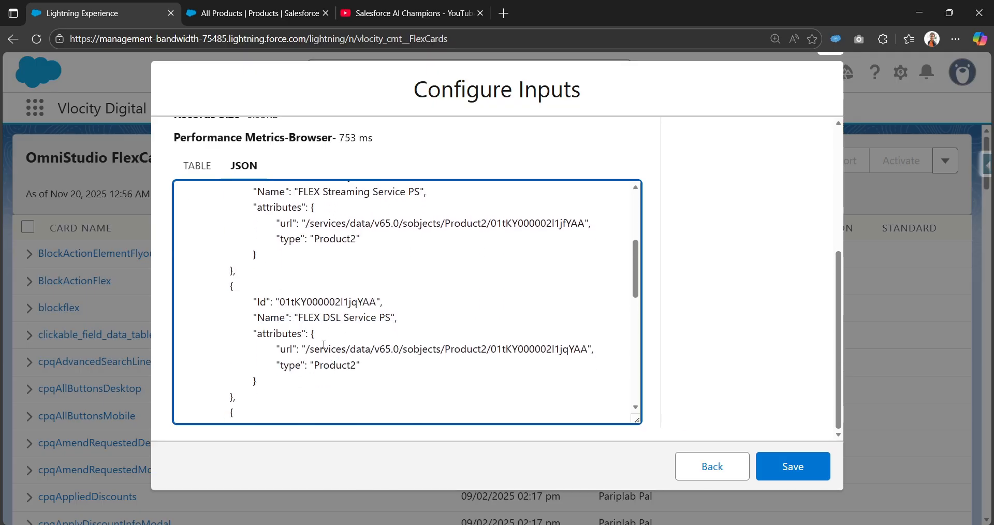
scroll(362, 313, "up", 5)
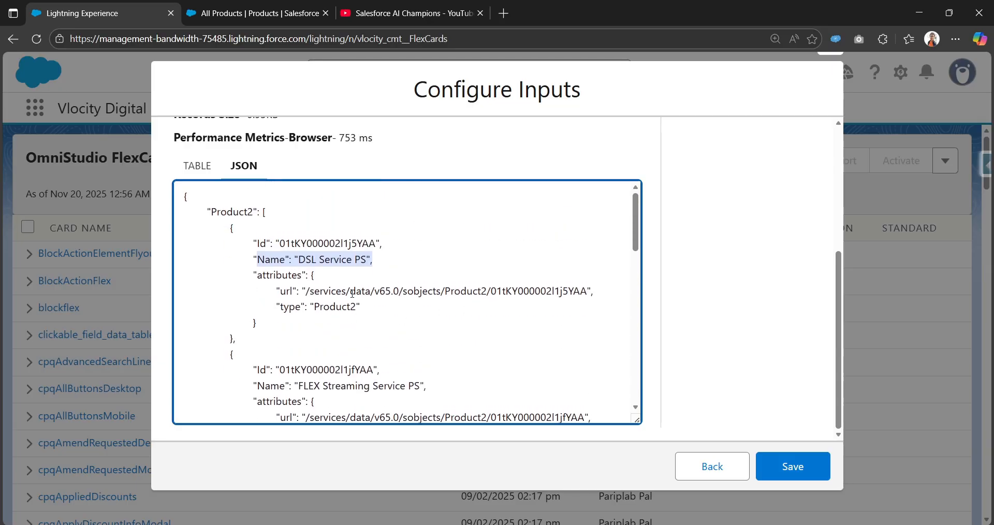
scroll(352, 294, "up", 3)
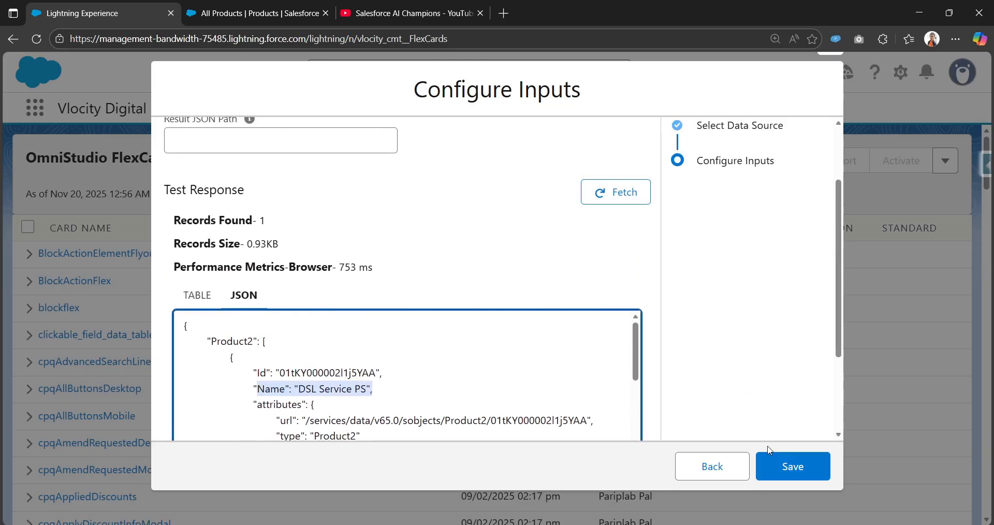
scroll(680, 396, "up", 2)
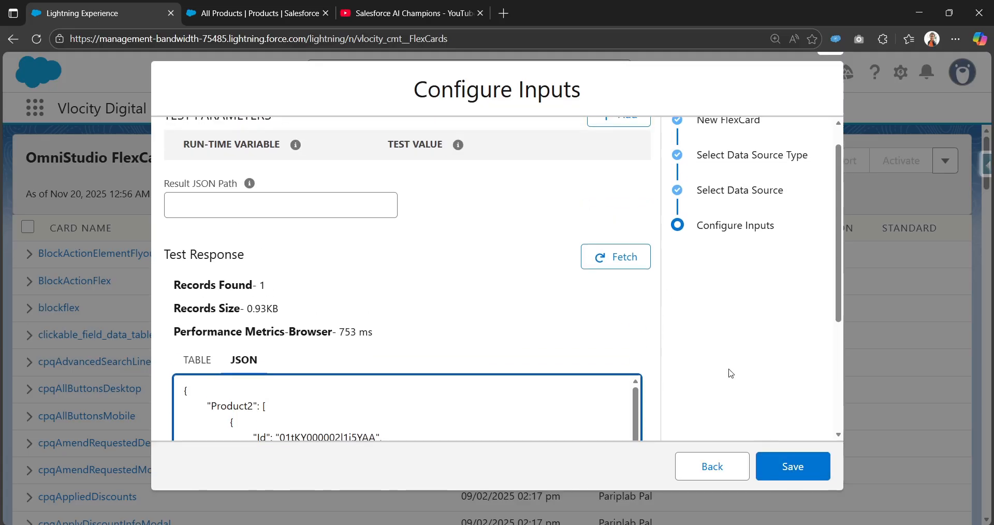
left_click(811, 468)
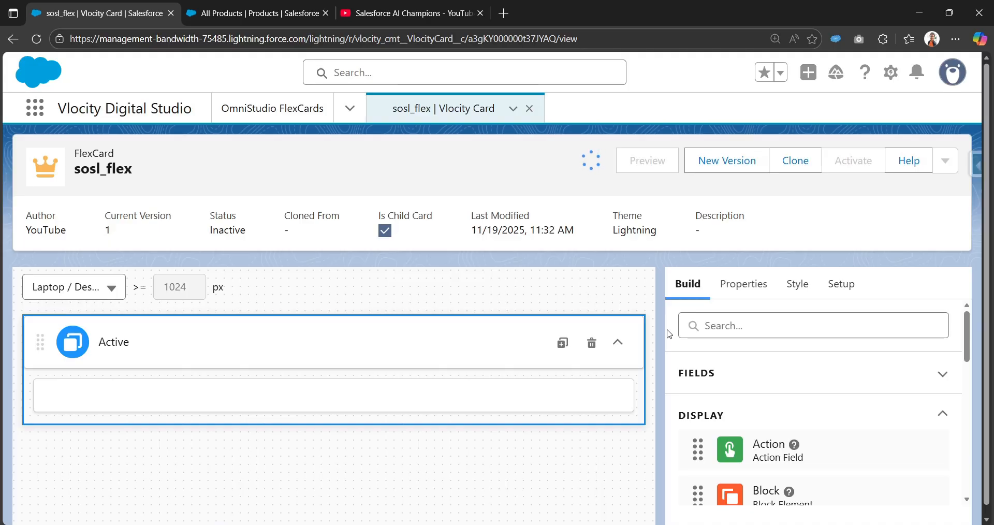
Review the SOSL data source settings in Setup and run Save & Fetch.
left_click(836, 297)
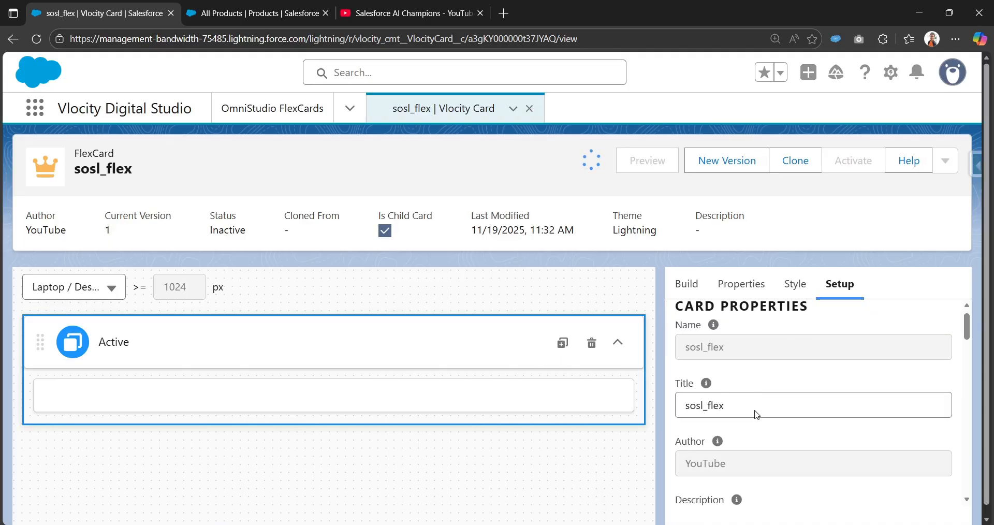
scroll(755, 412, "down", 10)
scroll(744, 441, "down", 3)
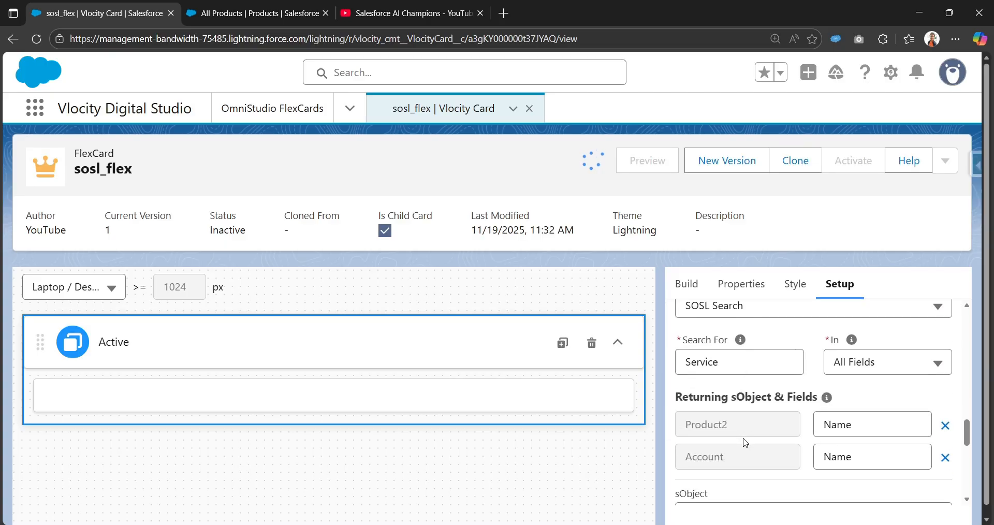
scroll(766, 372, "up", 1)
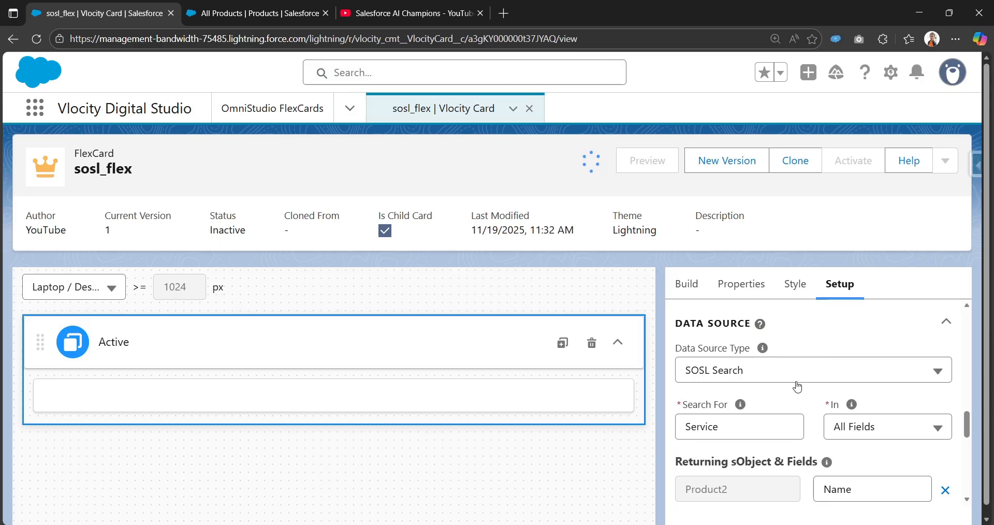
scroll(734, 389, "down", 3)
scroll(756, 450, "down", 1)
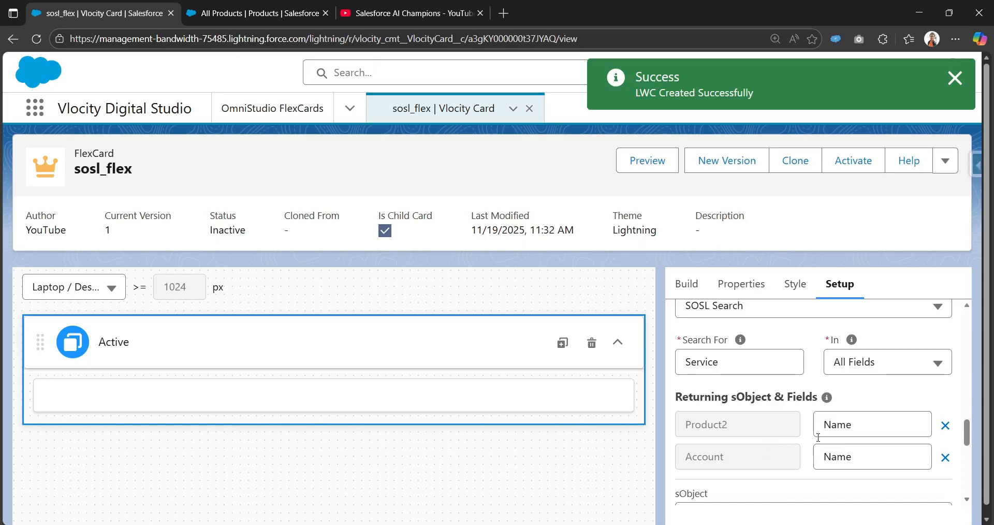
scroll(813, 443, "down", 2)
scroll(707, 359, "up", 1)
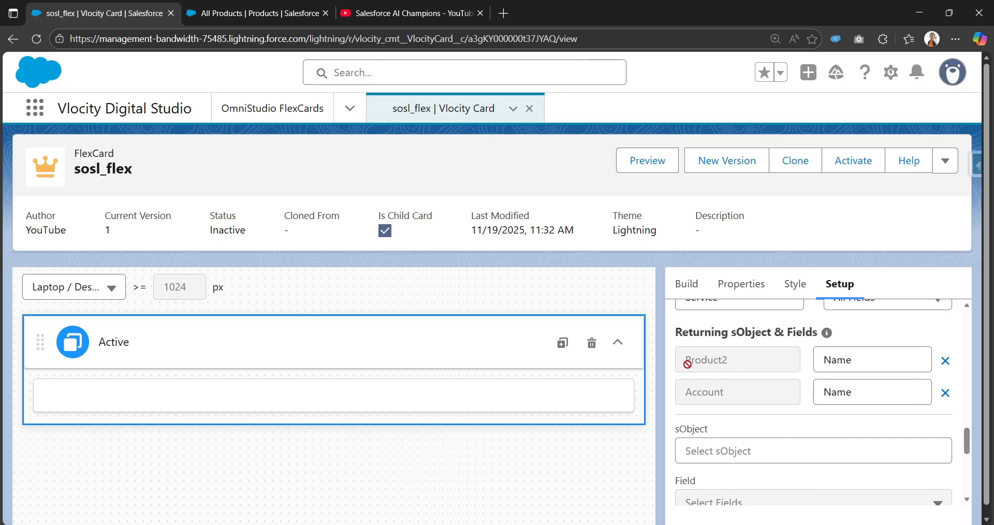
scroll(740, 419, "down", 5)
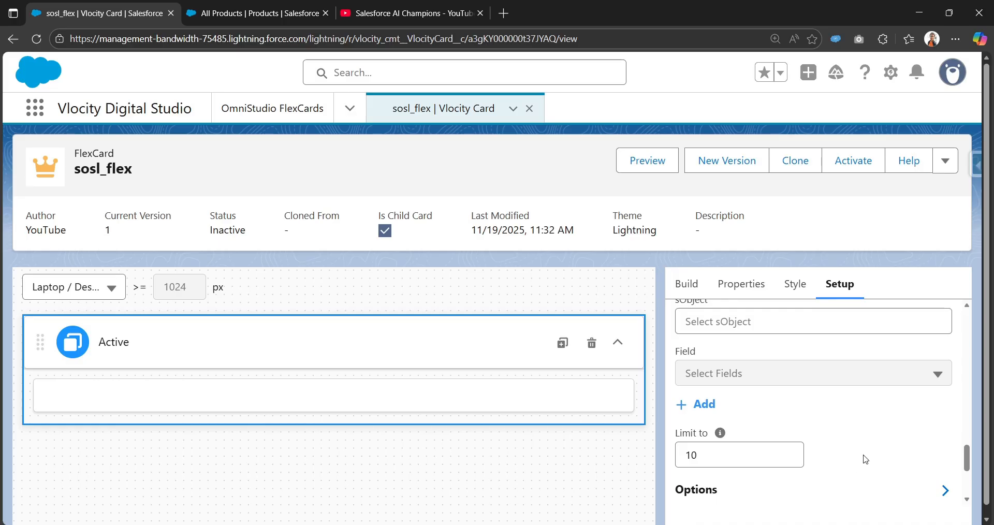
left_click(724, 482)
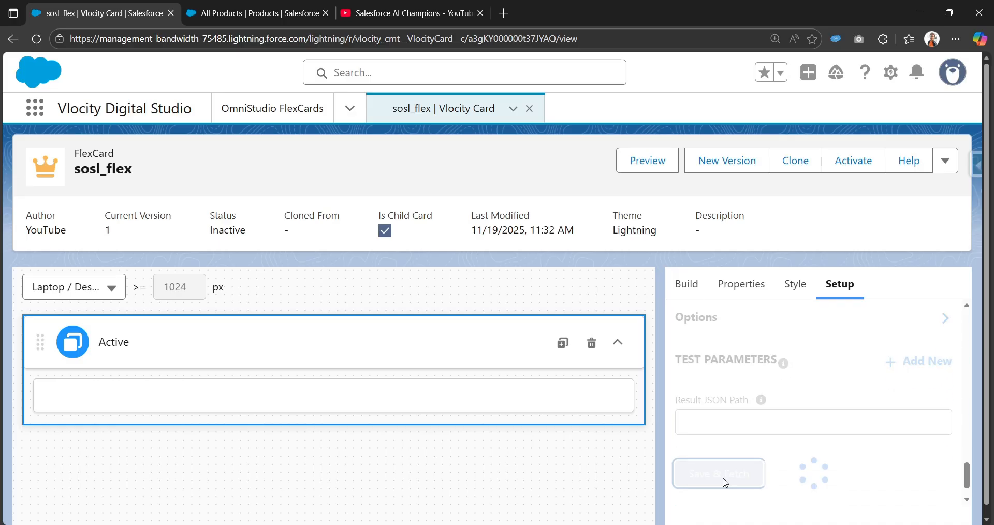
Review the test results as JSON, noting they cannot display as a table.
left_click_drag(176, 326, 395, 343)
left_click(234, 293)
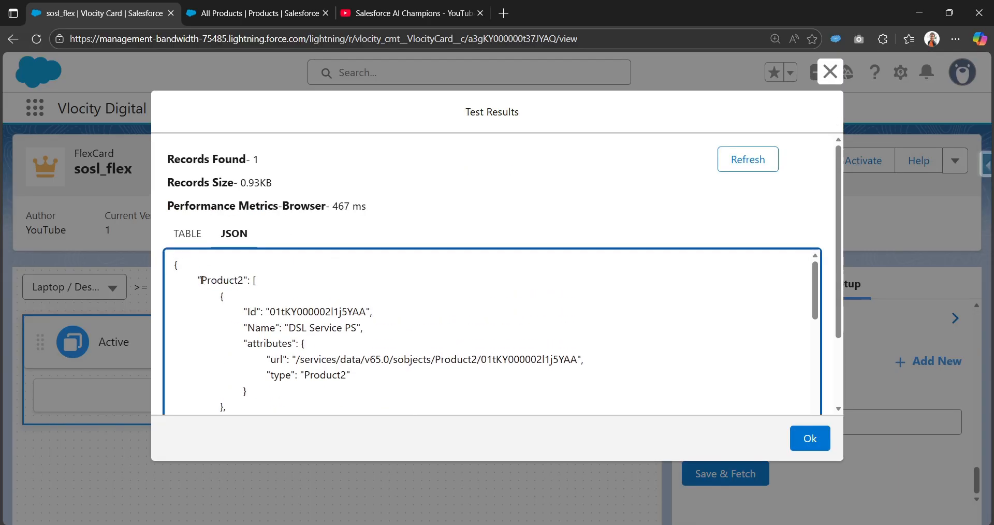
double_click(214, 282)
scroll(290, 288, "down", 7)
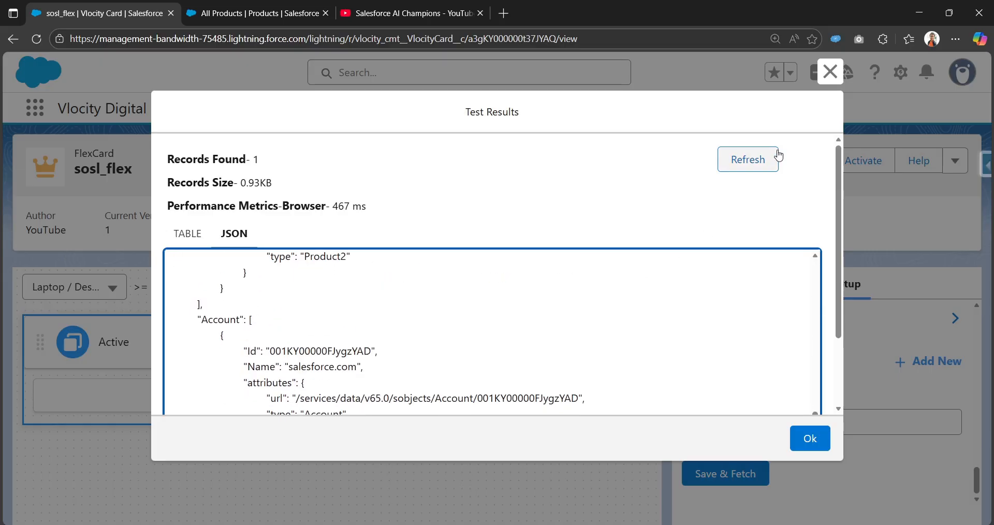
scroll(303, 305, "down", 2)
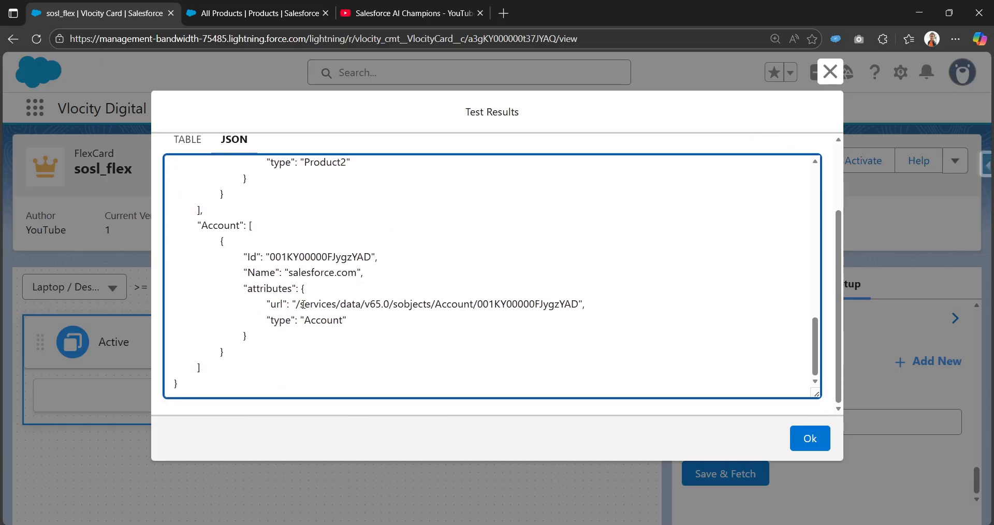
left_click(830, 71)
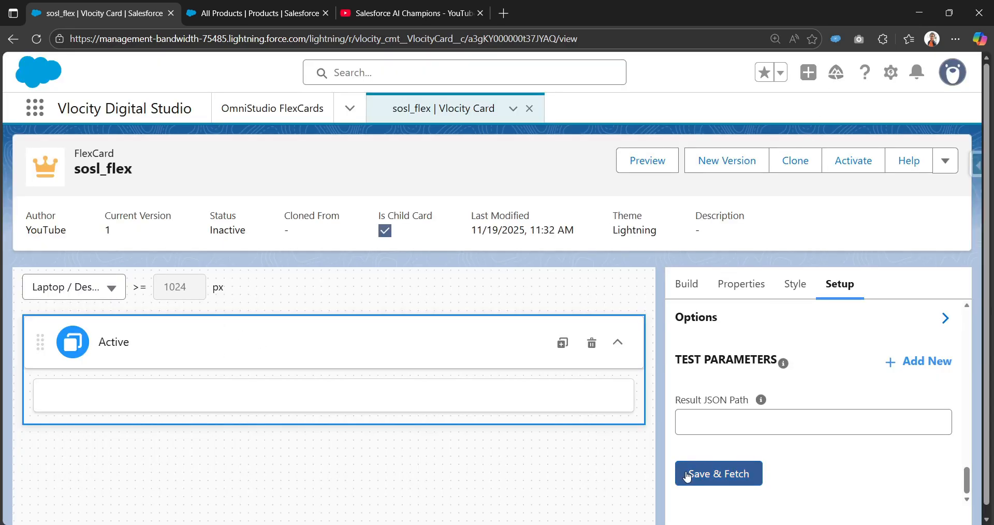
Set Result JSON Path to ["Product2"] and re-fetch, getting 5 records.
left_click(728, 419)
left_click(704, 456)
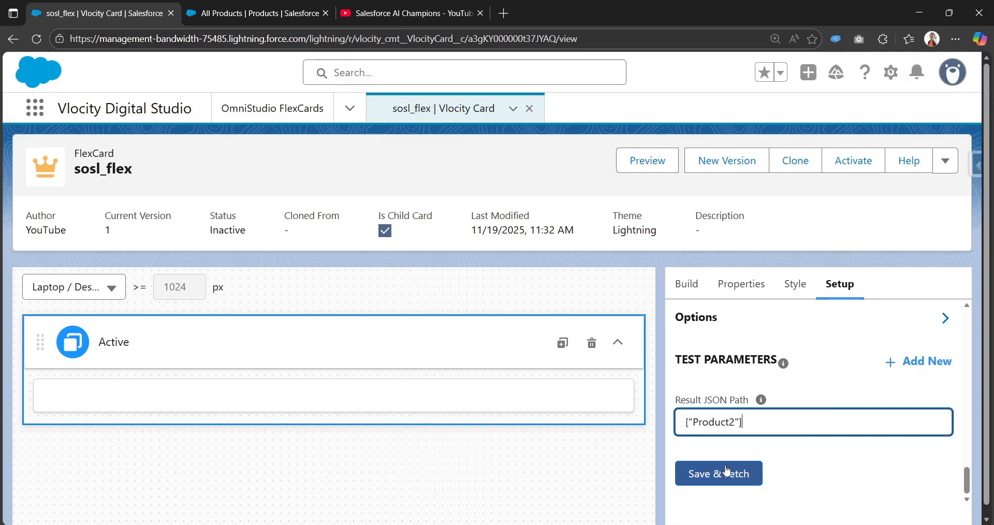
left_click(717, 474)
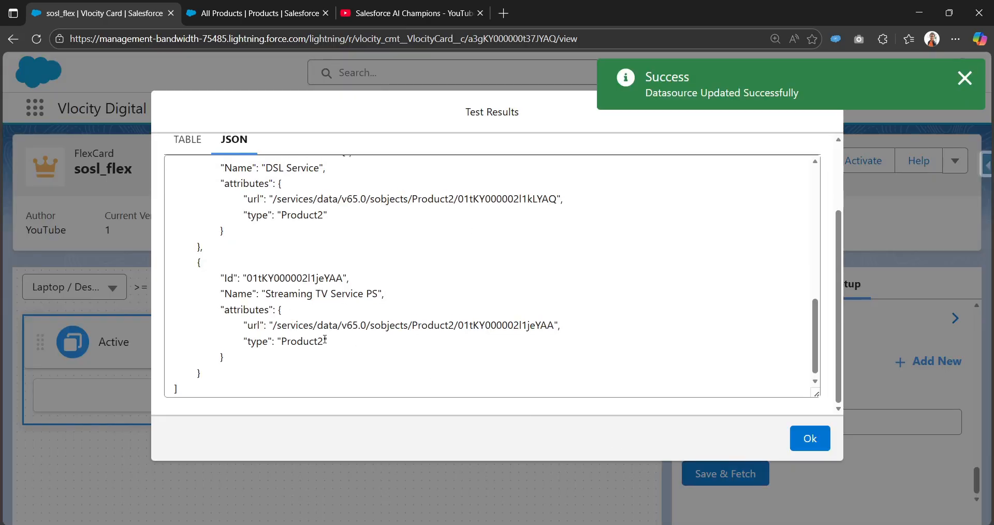
scroll(476, 382, "down", 10)
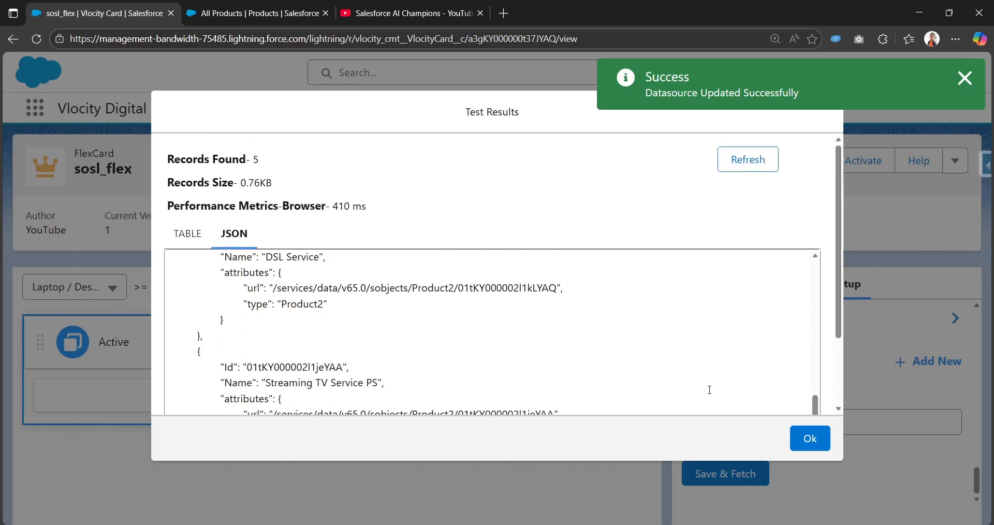
scroll(263, 294, "up", 5)
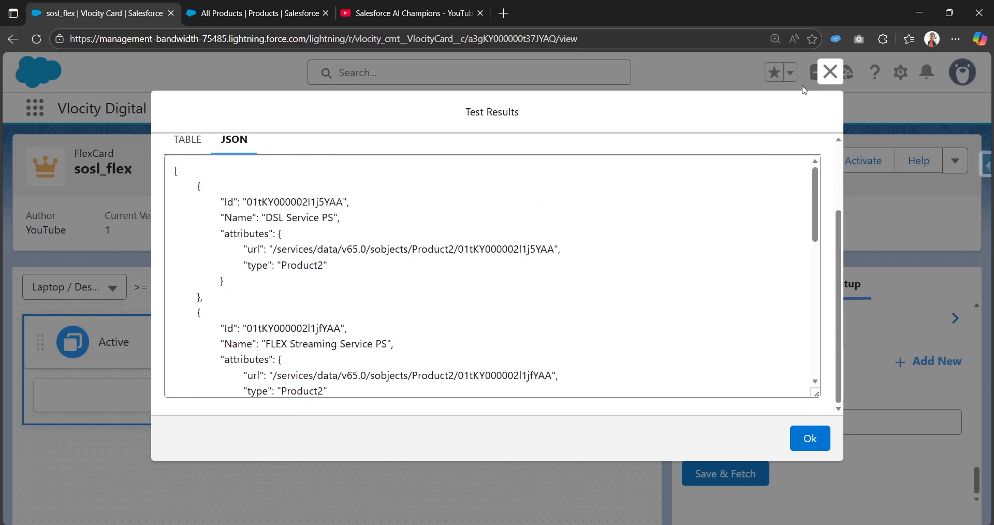
left_click(830, 71)
left_click(727, 461)
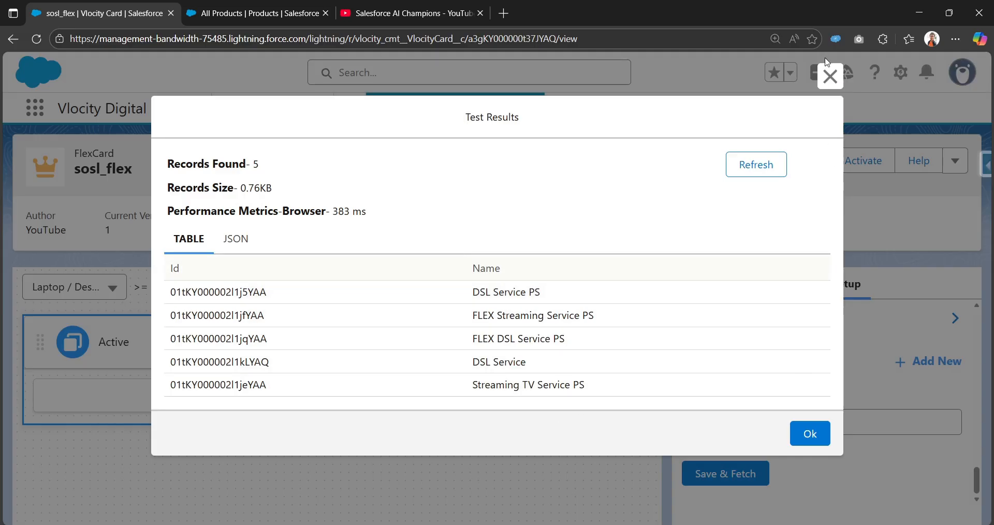
left_click(831, 75)
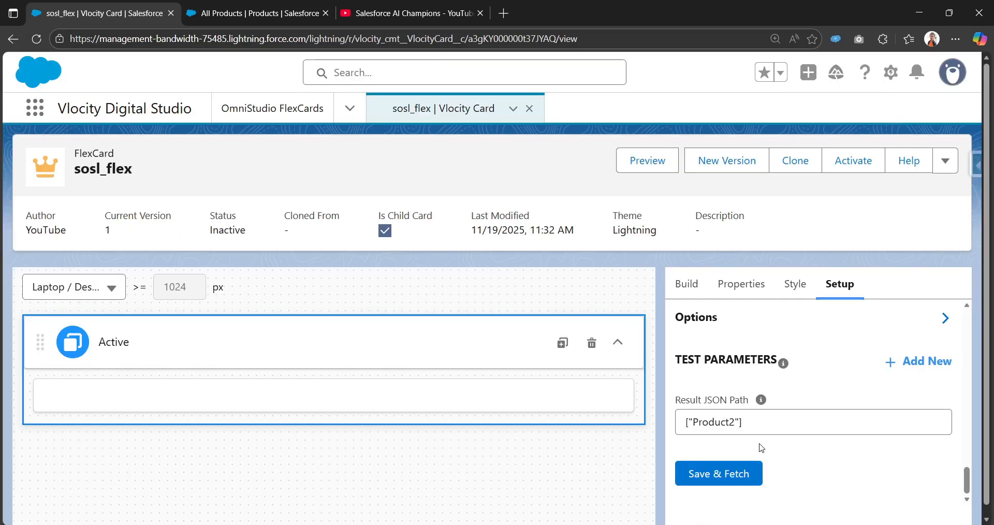
Search components for 'da' and place a Datatable with Id and Name columns on the card.
left_click(686, 283)
left_click(724, 320)
type("da")
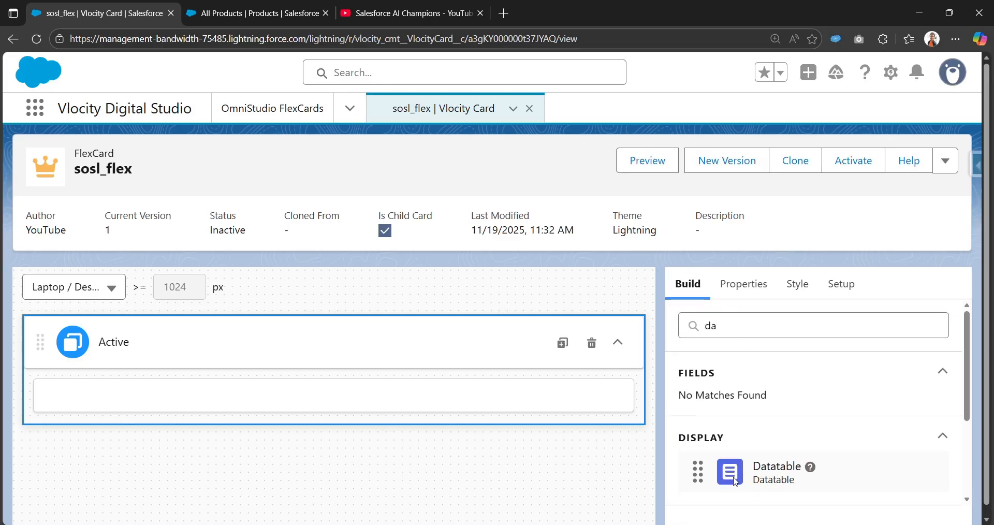
left_click_drag(735, 482, 380, 394)
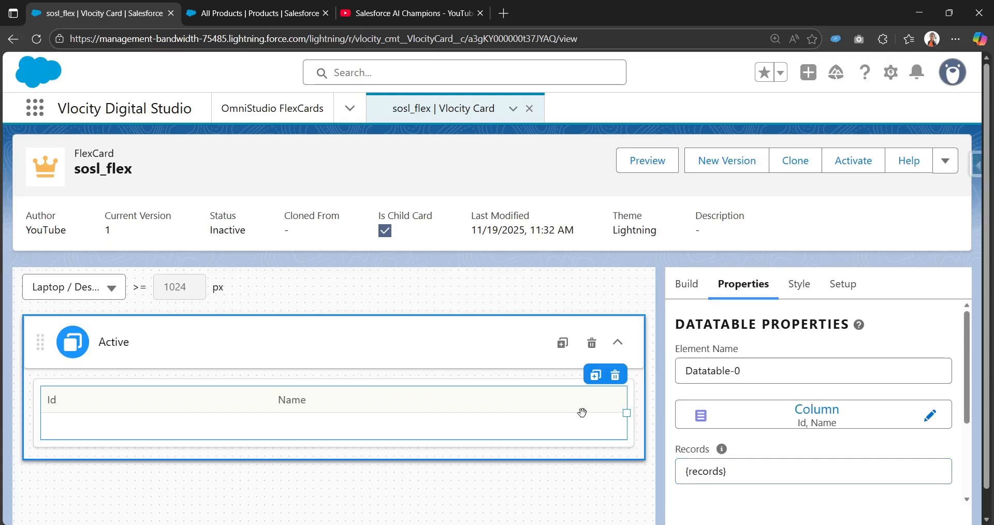
scroll(865, 472, "down", 5)
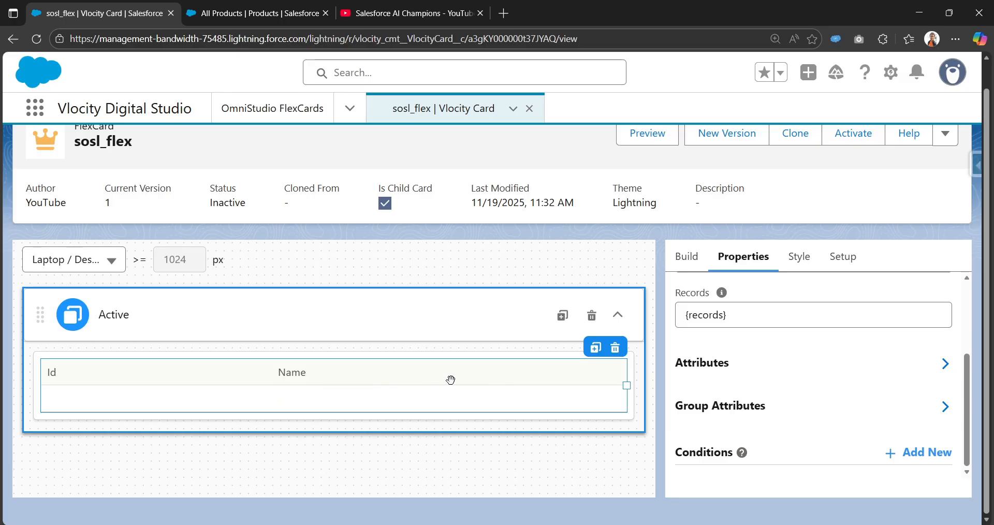
scroll(657, 159, "up", 1)
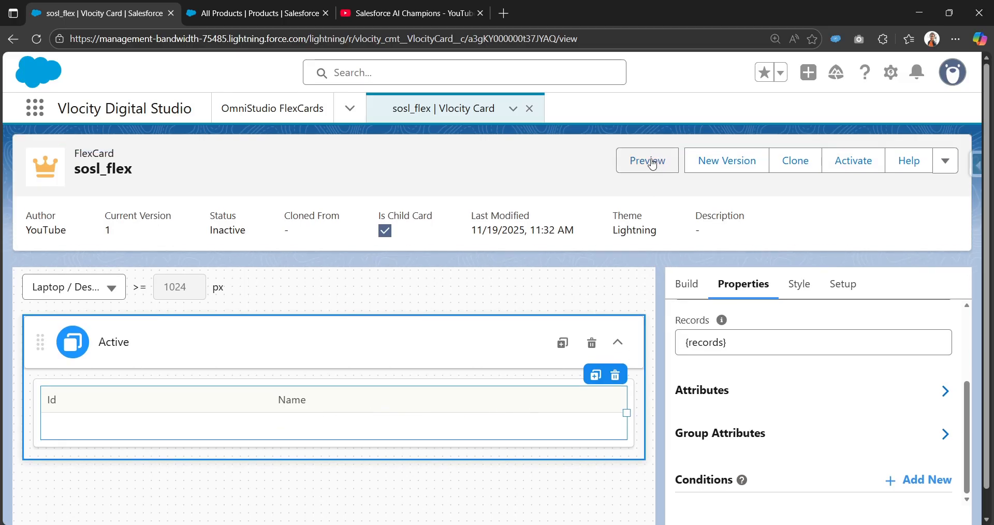
Preview the sosl_flex card with live Product2 data.
left_click(652, 163)
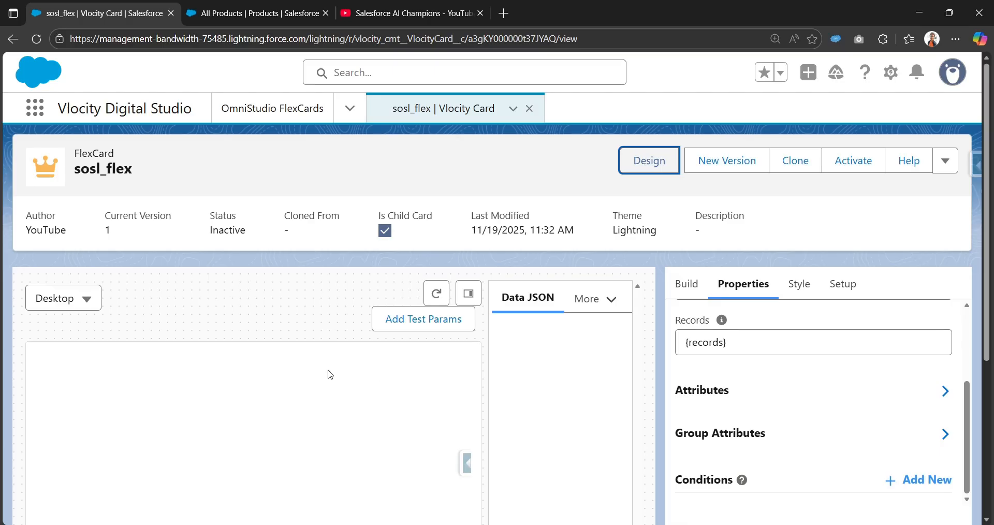
scroll(451, 352, "down", 3)
scroll(451, 352, "up", 3)
Hide the Data JSON panel and inspect the stacked tables listing five Product2 Ids and Names.
left_click(466, 231)
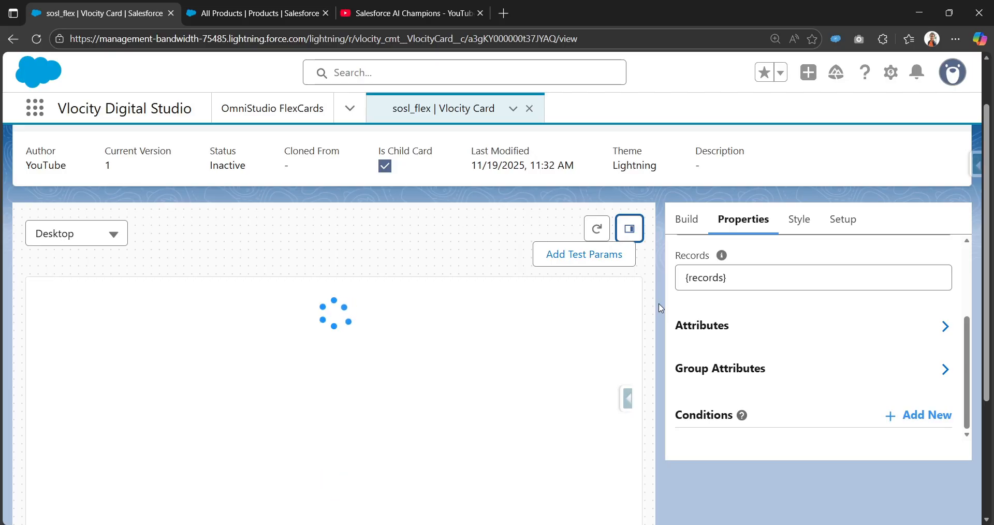
scroll(544, 374, "down", 3)
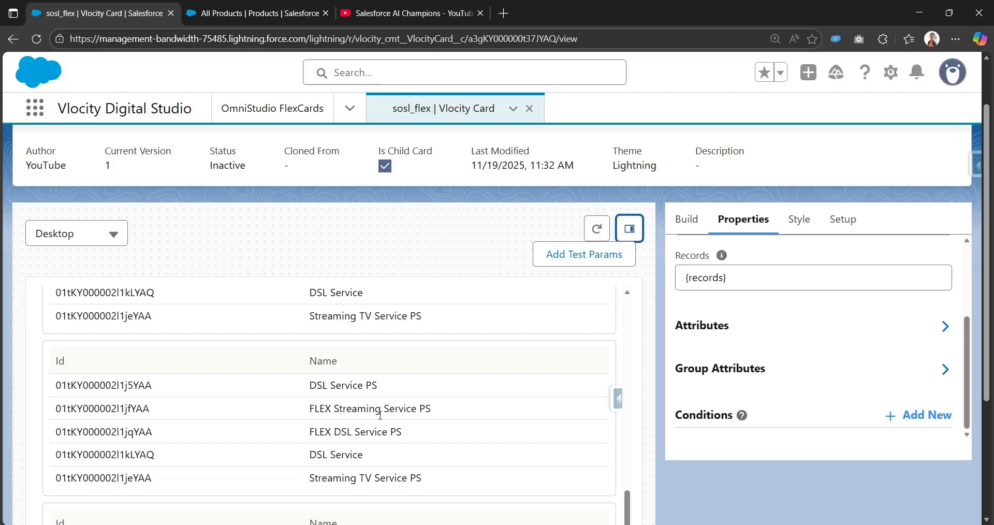
scroll(342, 406, "up", 1)
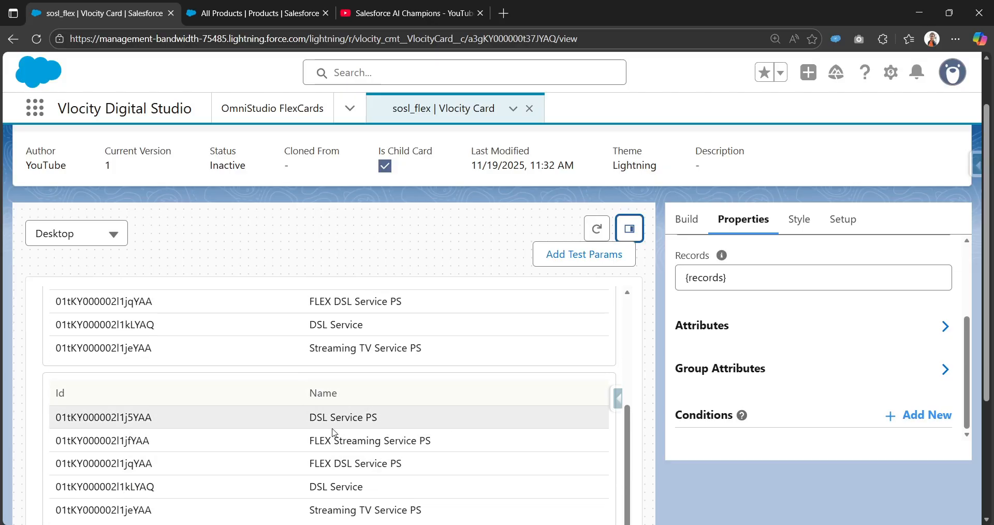
scroll(414, 466, "down", 2)
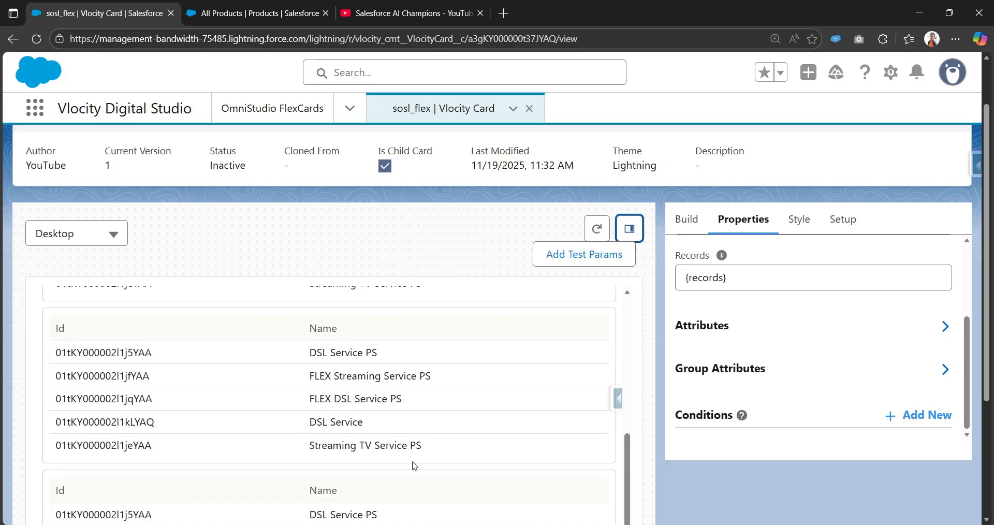
scroll(406, 428, "up", 6)
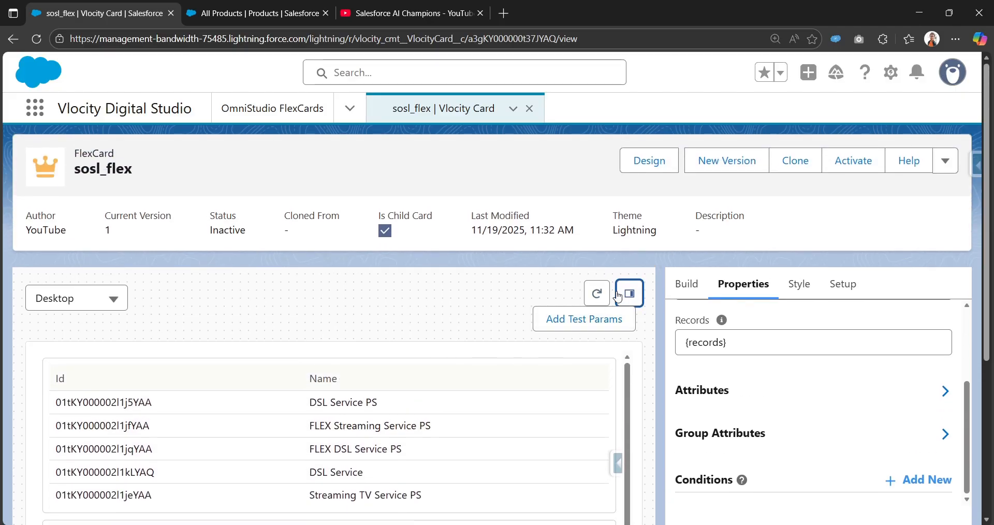
scroll(299, 406, "down", 1)
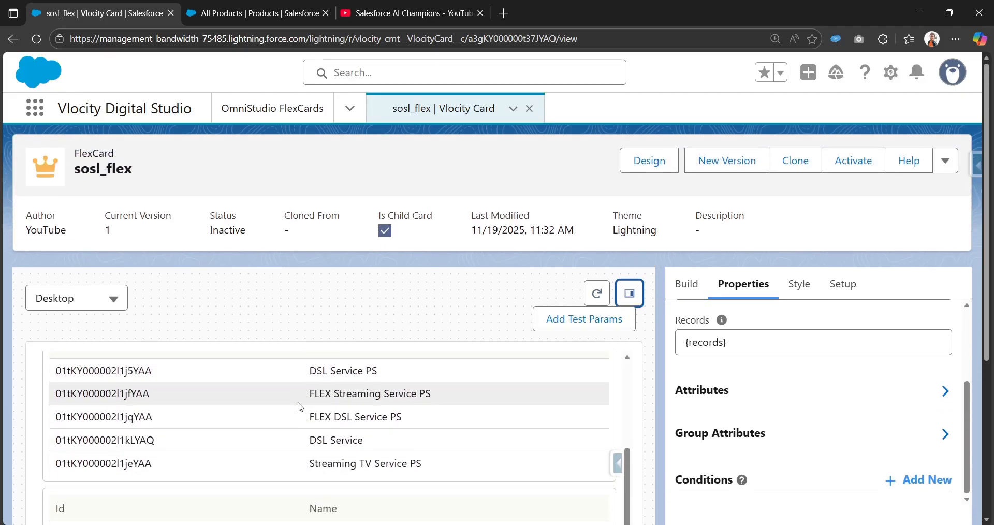
scroll(299, 406, "up", 1)
scroll(299, 406, "down", 2)
scroll(299, 406, "up", 1)
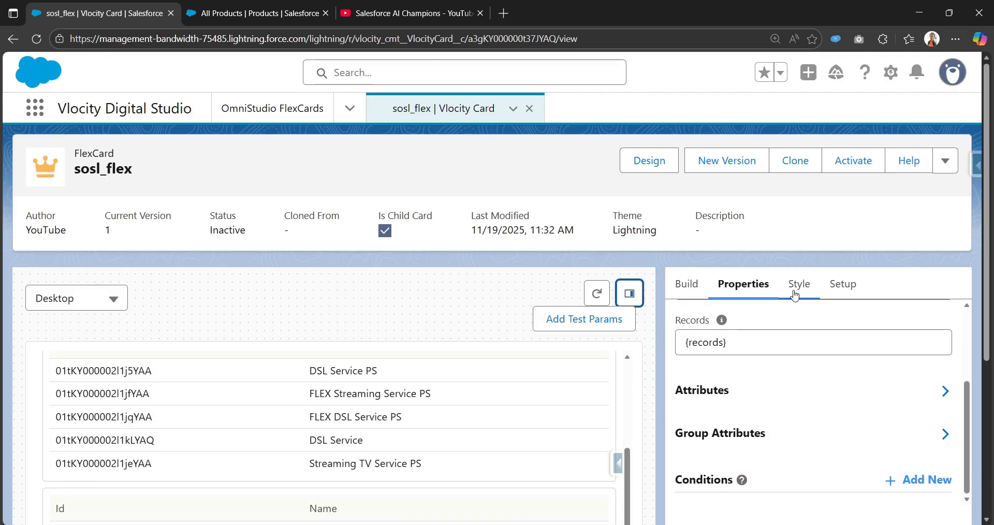
Turn off Repeat Records under Repeat Options in the card's Setup settings.
left_click(840, 284)
scroll(797, 373, "up", 5)
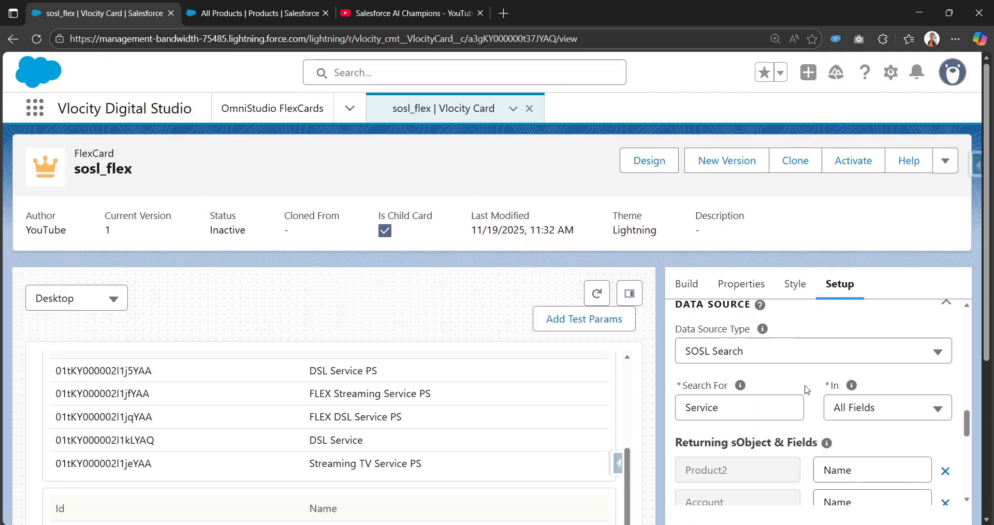
scroll(806, 389, "up", 3)
scroll(747, 396, "down", 2)
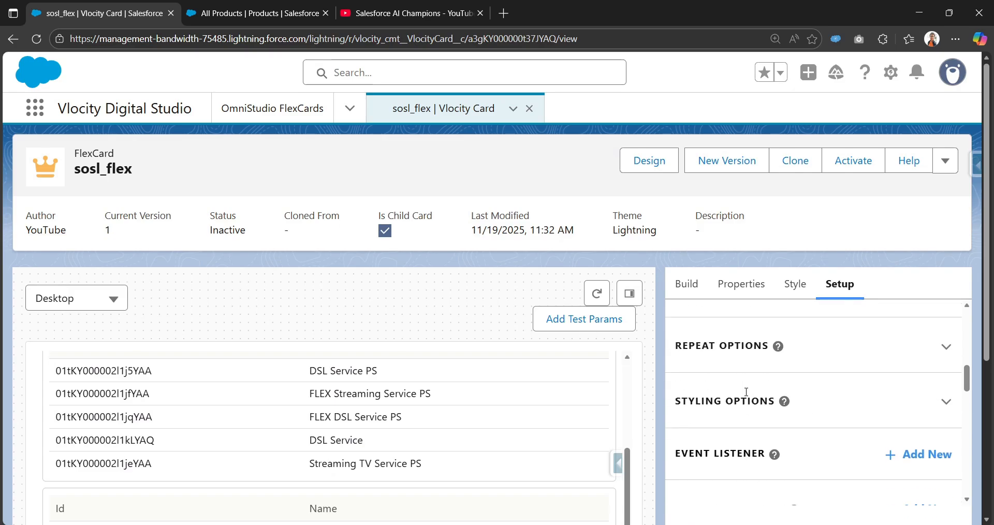
scroll(740, 403, "up", 1)
left_click(739, 406)
scroll(689, 382, "down", 1)
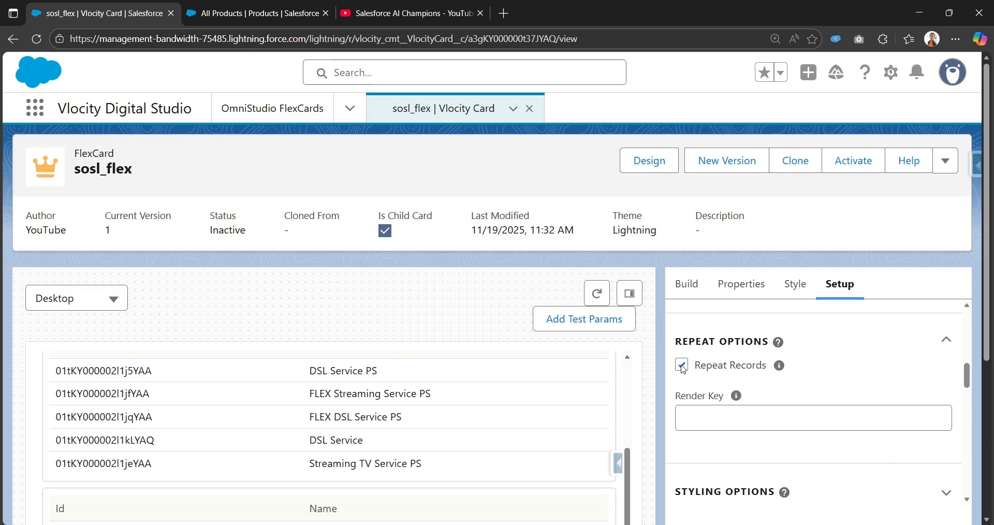
left_click(681, 366)
Leave the preview and return to the card's Design canvas showing the Datatable.
scroll(332, 451, "down", 5)
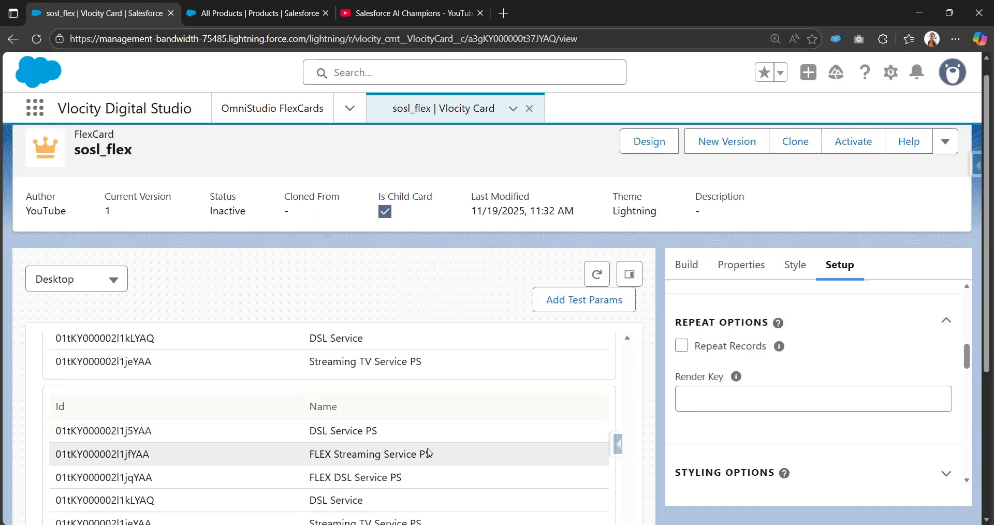
scroll(428, 453, "down", 3)
scroll(192, 353, "up", 1)
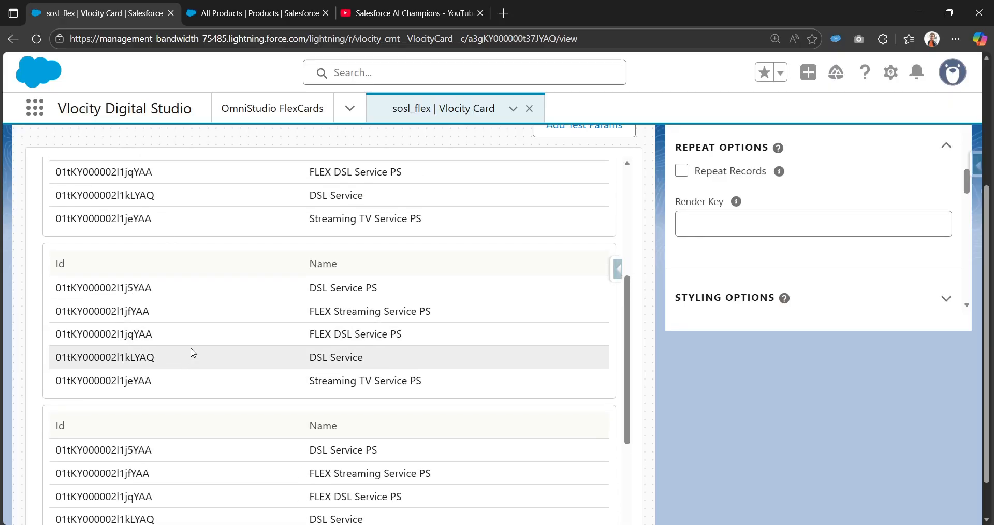
scroll(192, 352, "up", 2)
scroll(559, 372, "up", 4)
left_click(633, 165)
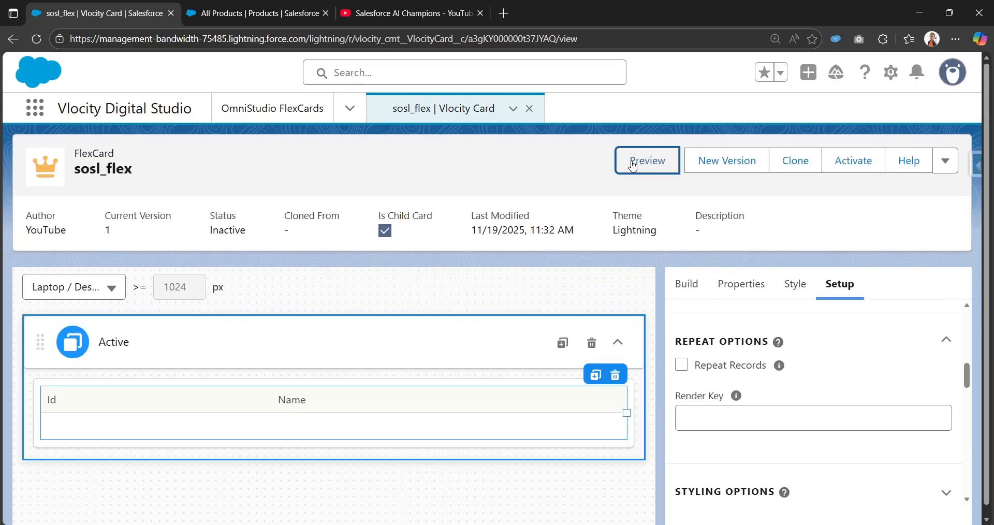
scroll(775, 370, "down", 5)
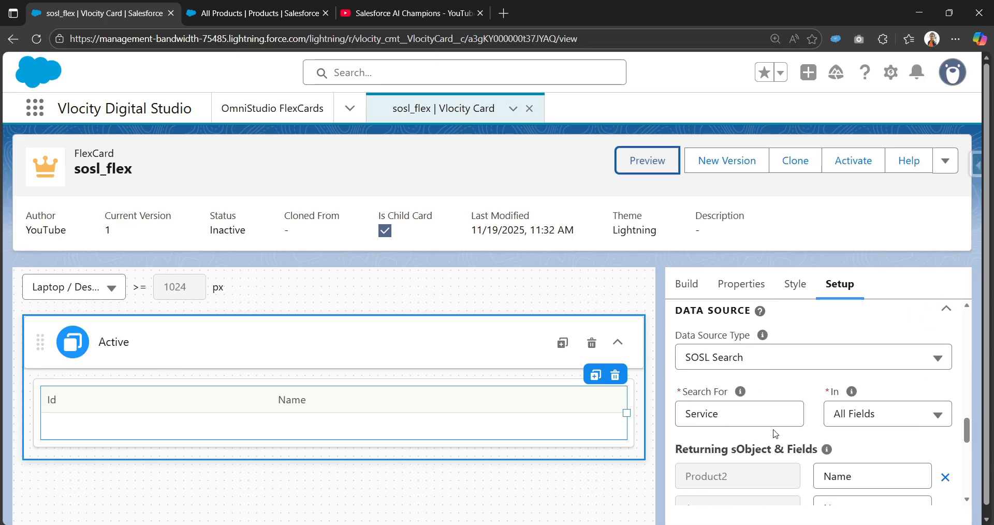
scroll(773, 432, "down", 3)
scroll(772, 431, "up", 3)
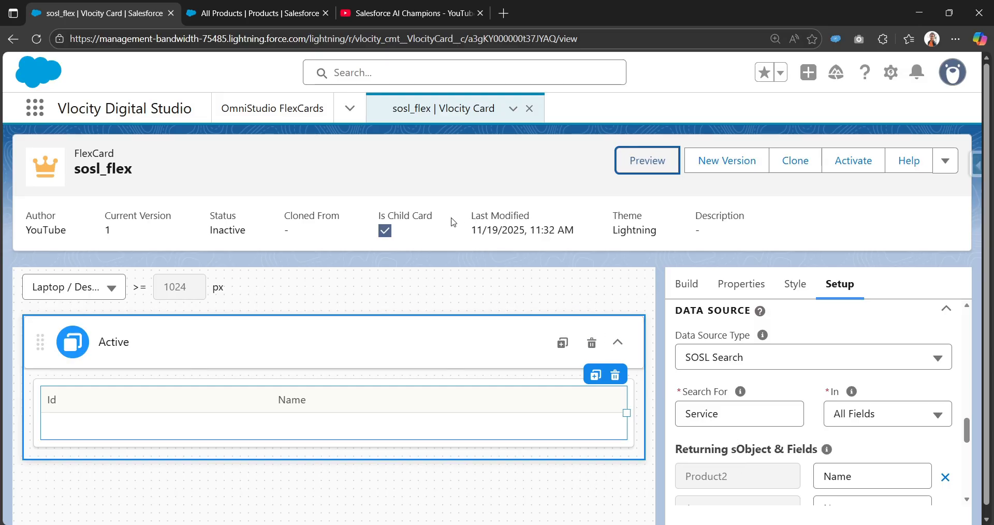
left_click_drag(384, 204, 359, 232)
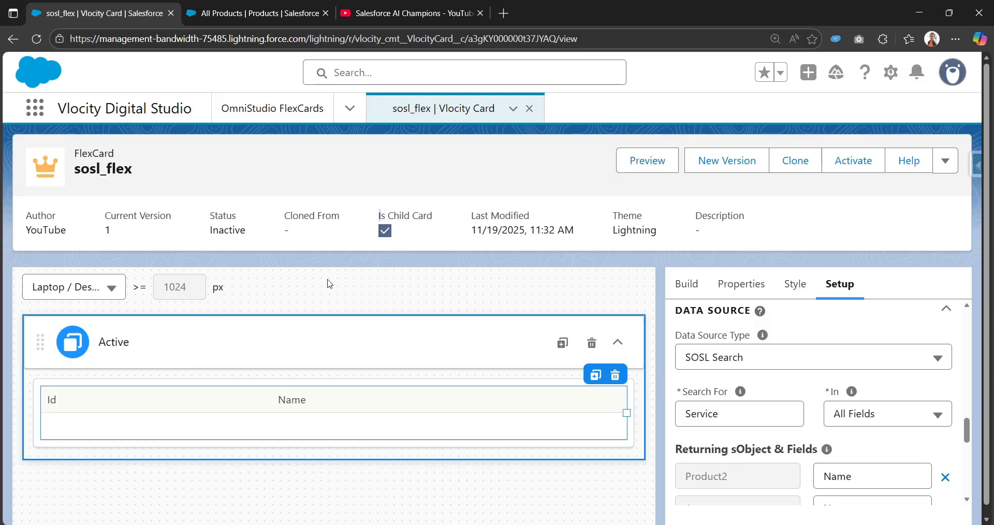
left_click_drag(443, 221, 381, 216)
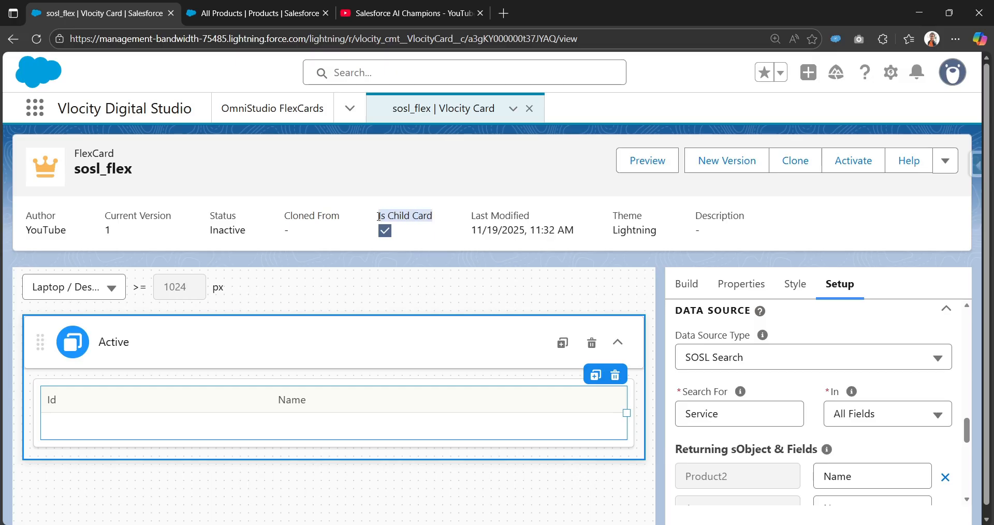